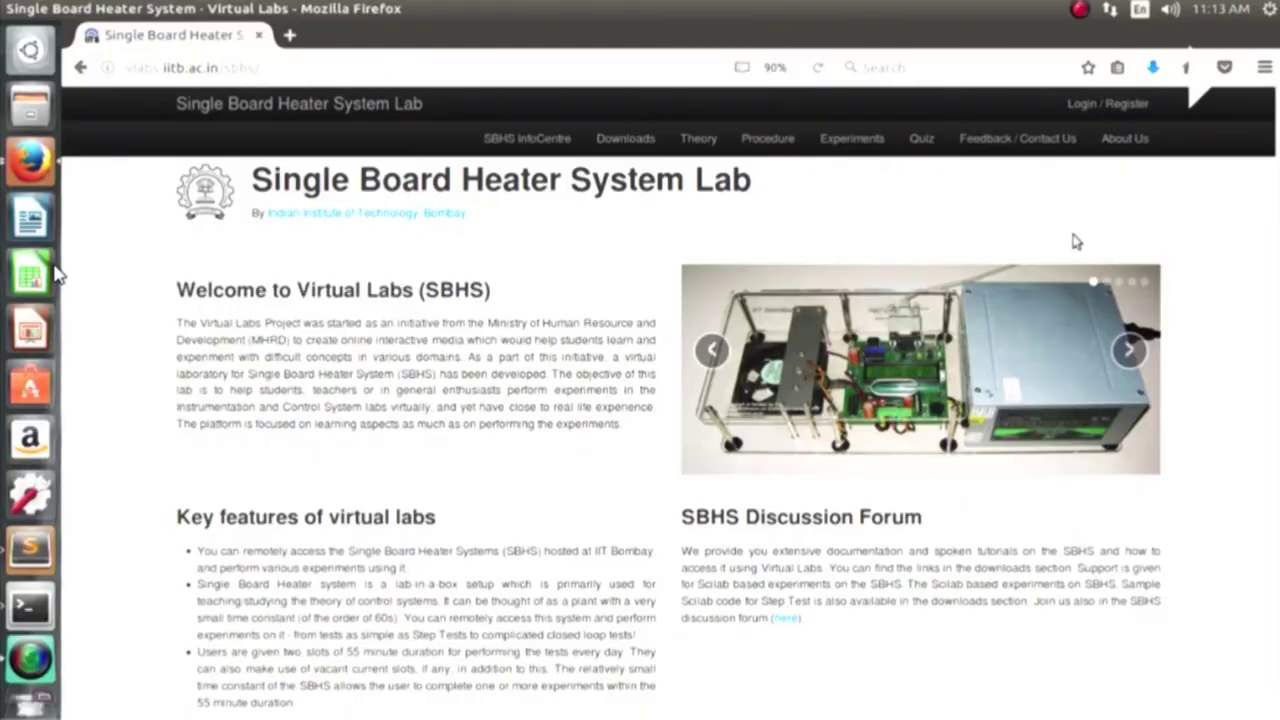
- Log in to the lab with a sample user's username and password
left_click(1090, 108)
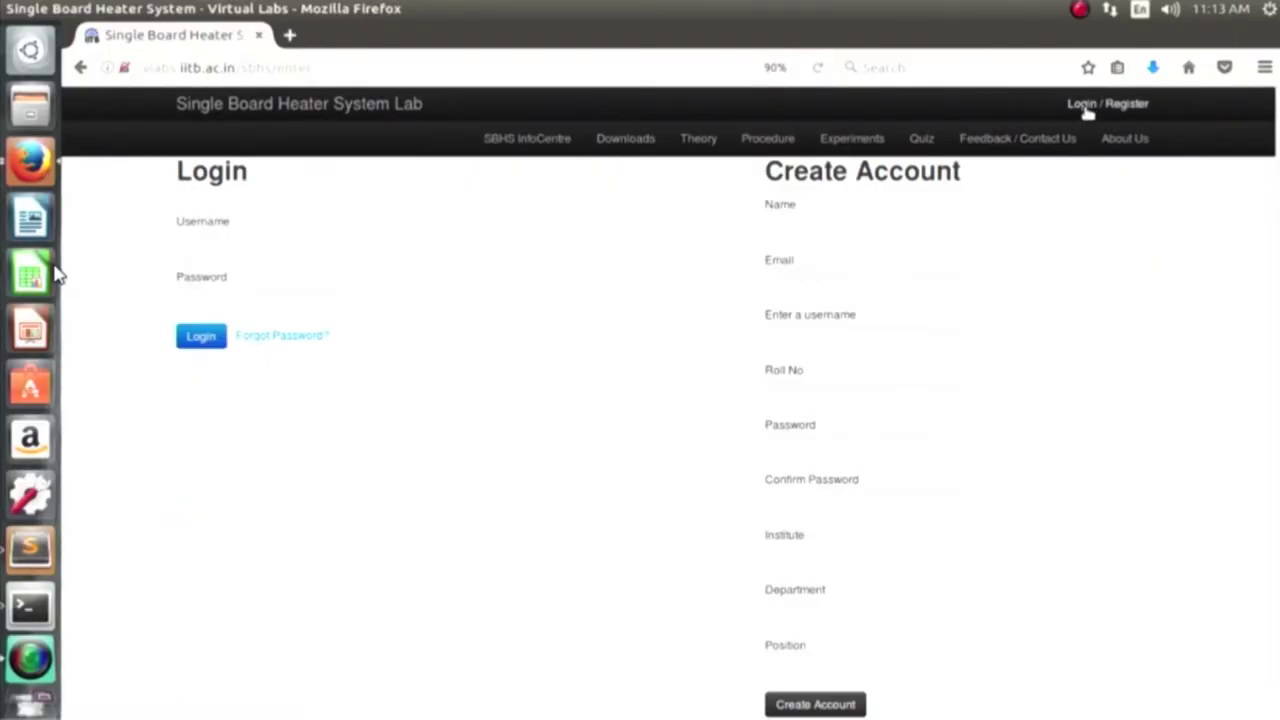
left_click(194, 248)
type("suser")
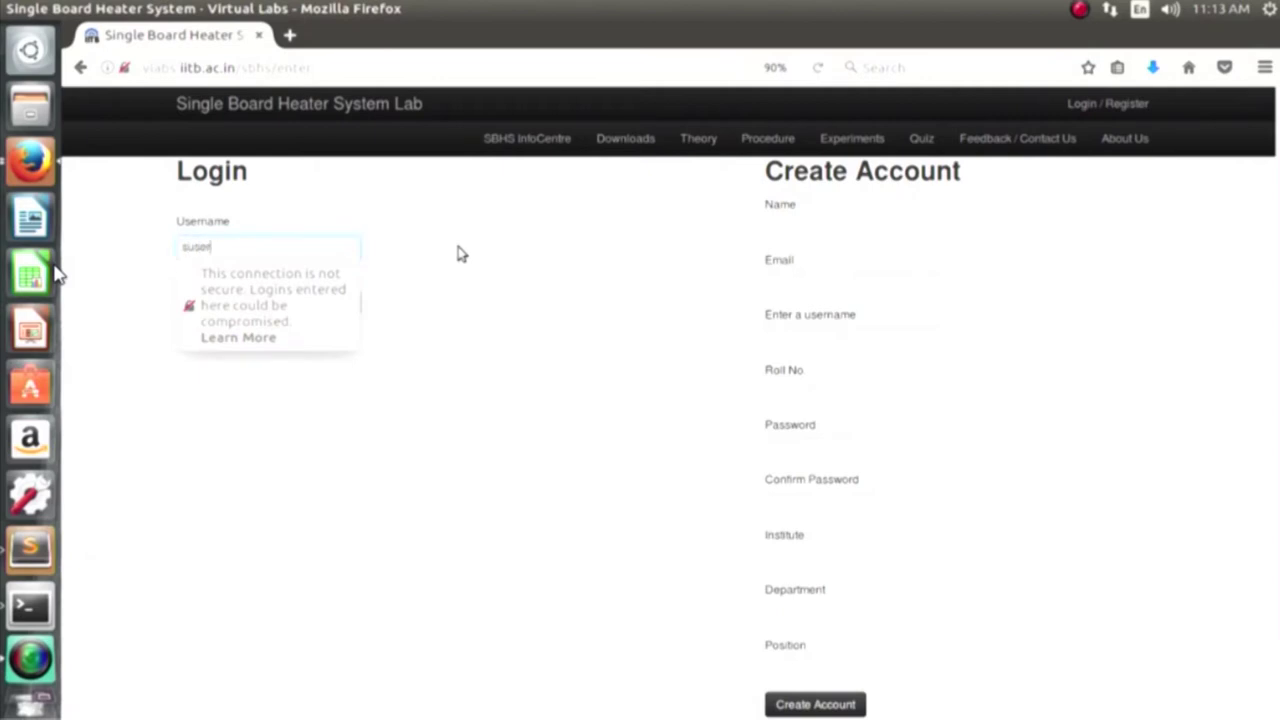
type("4")
key("Tab")
type("su")
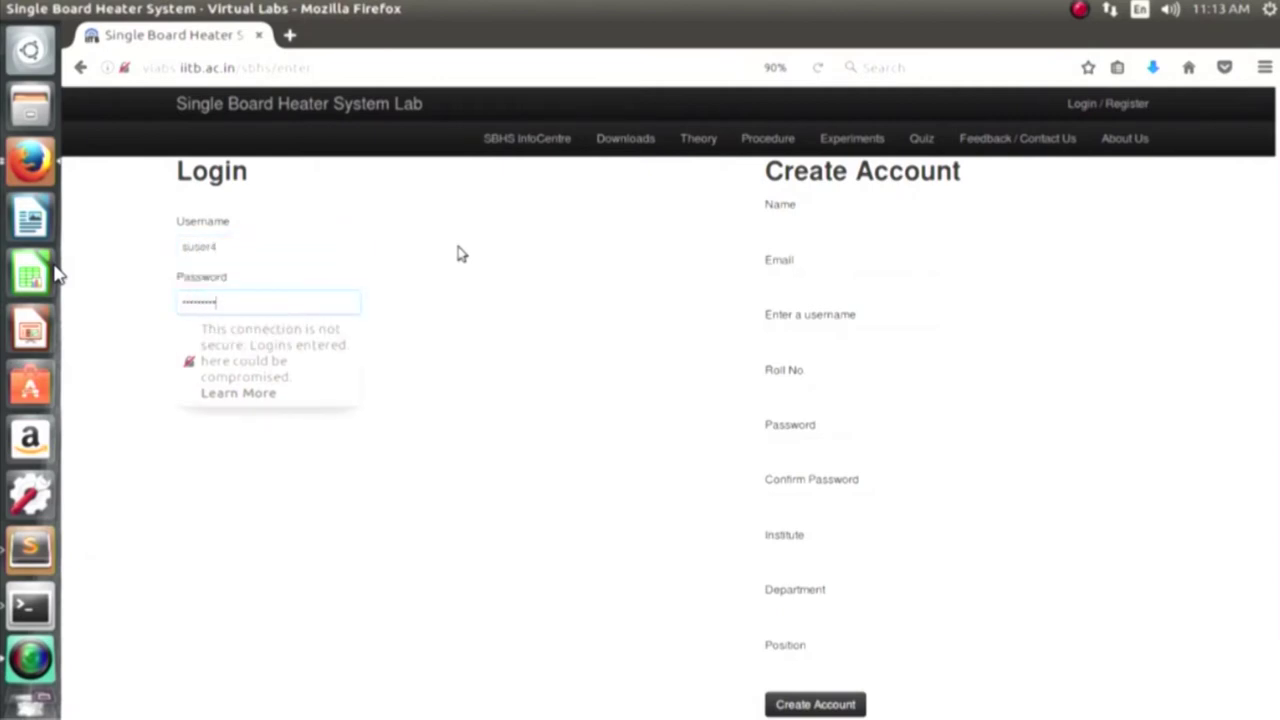
key("Return")
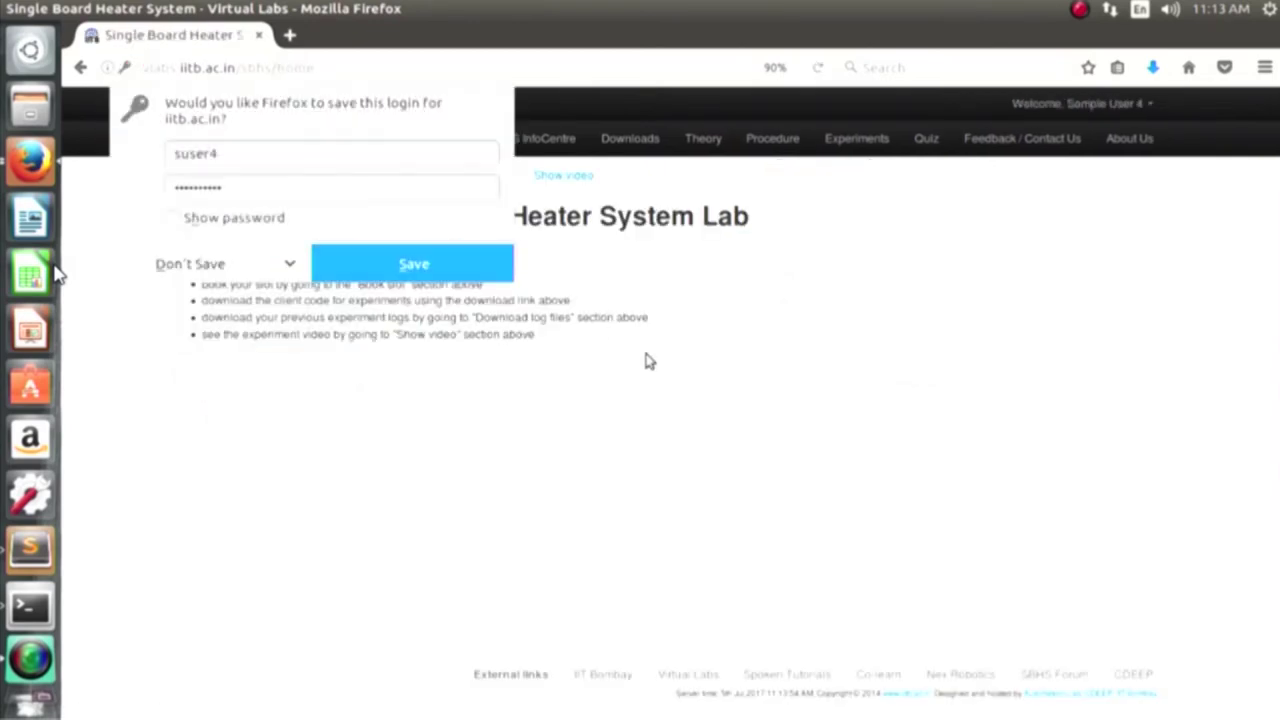
- Book the vacant 11:00–11:55 slot on Jul 05, 2017
left_click(436, 295)
left_click(269, 176)
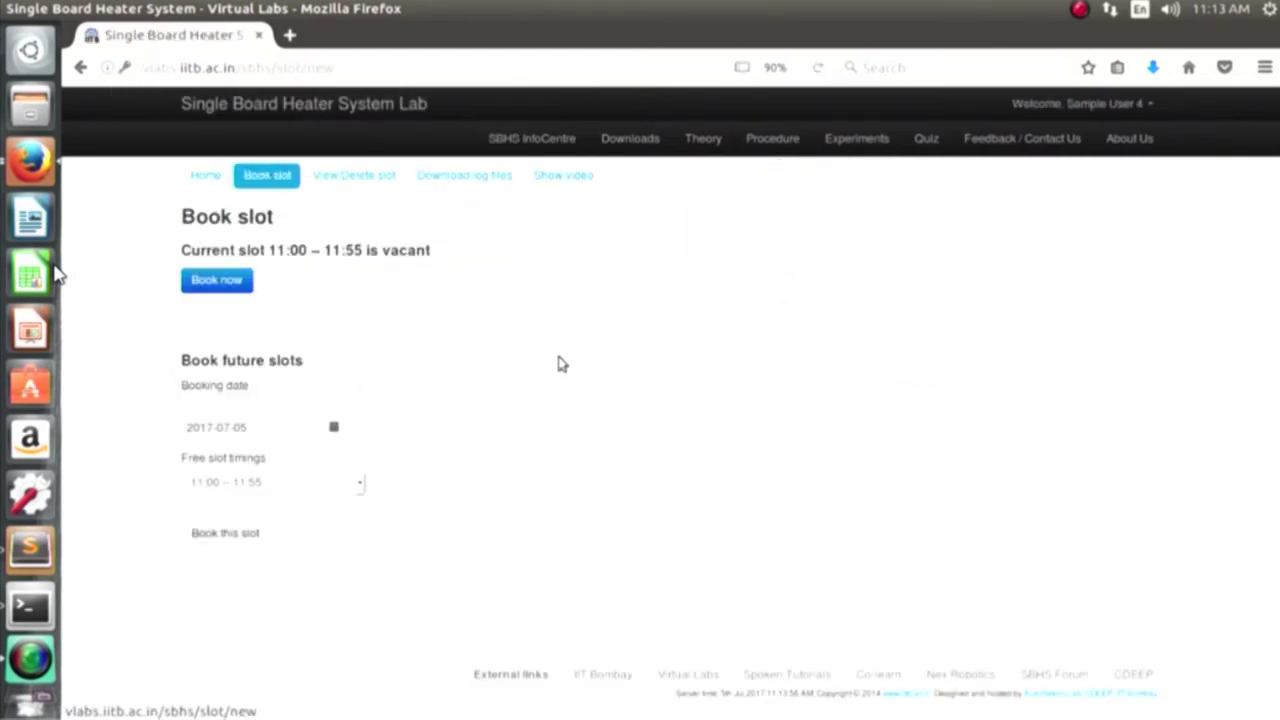
left_click(217, 281)
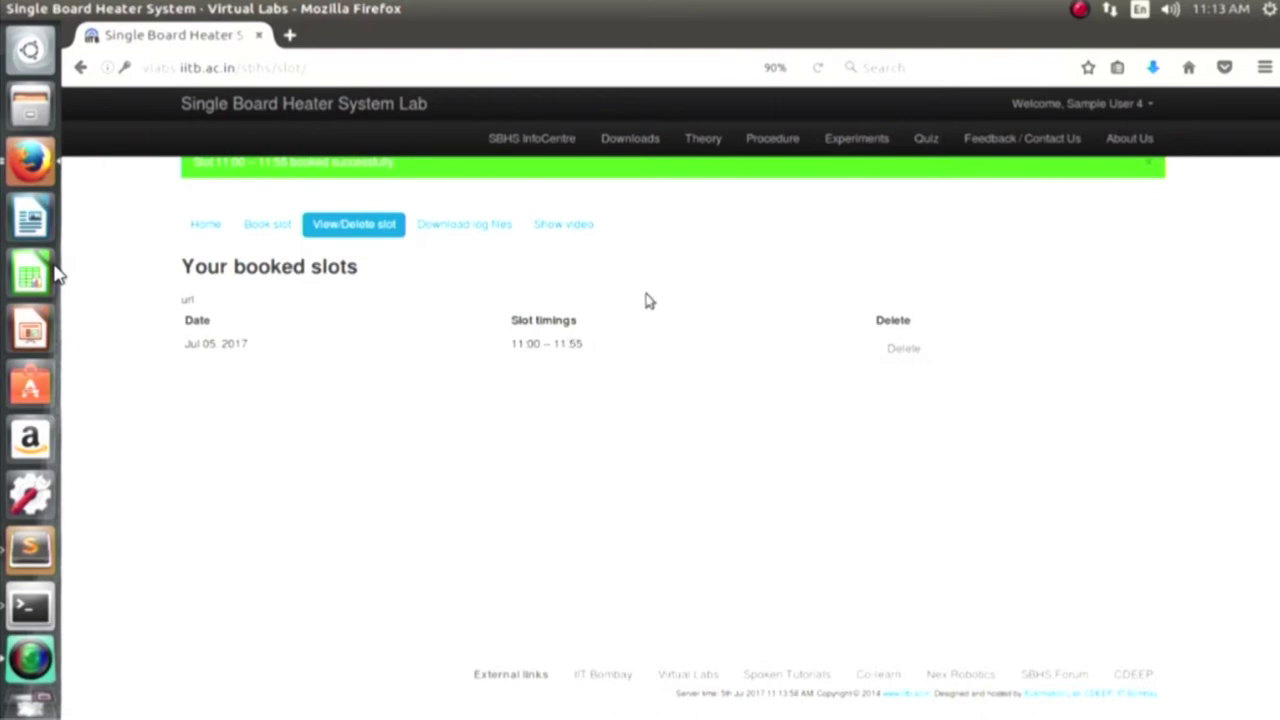
- Start the SBHS client (python -W ignore ../common_files/sbhsclient.py) in Terminal and log in
key("alt+Tab")
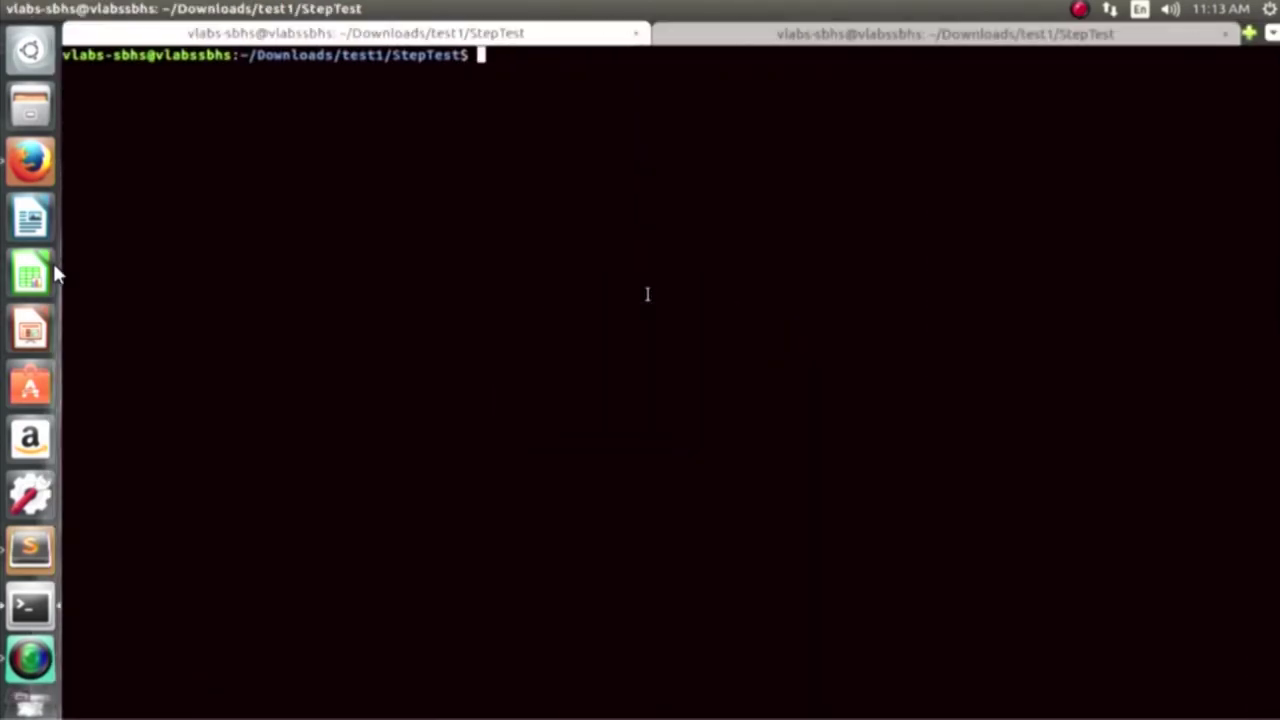
type("python -")
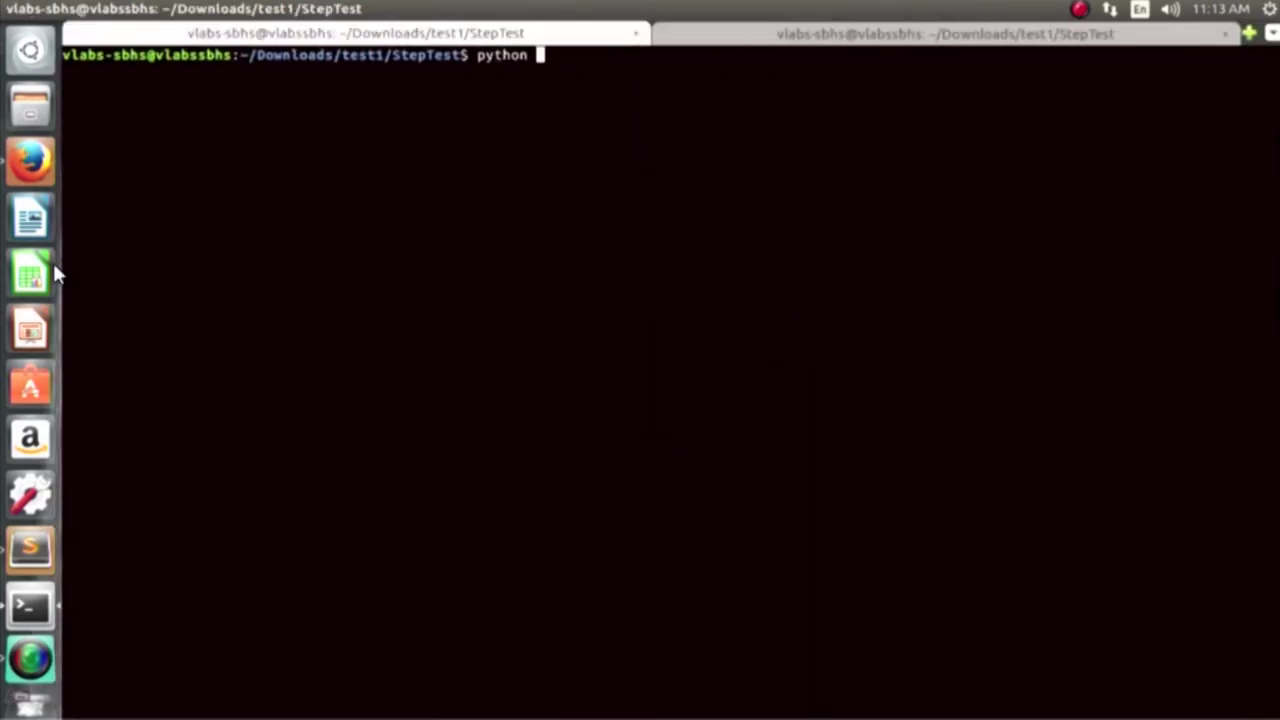
type("W ignore ../common_files/")
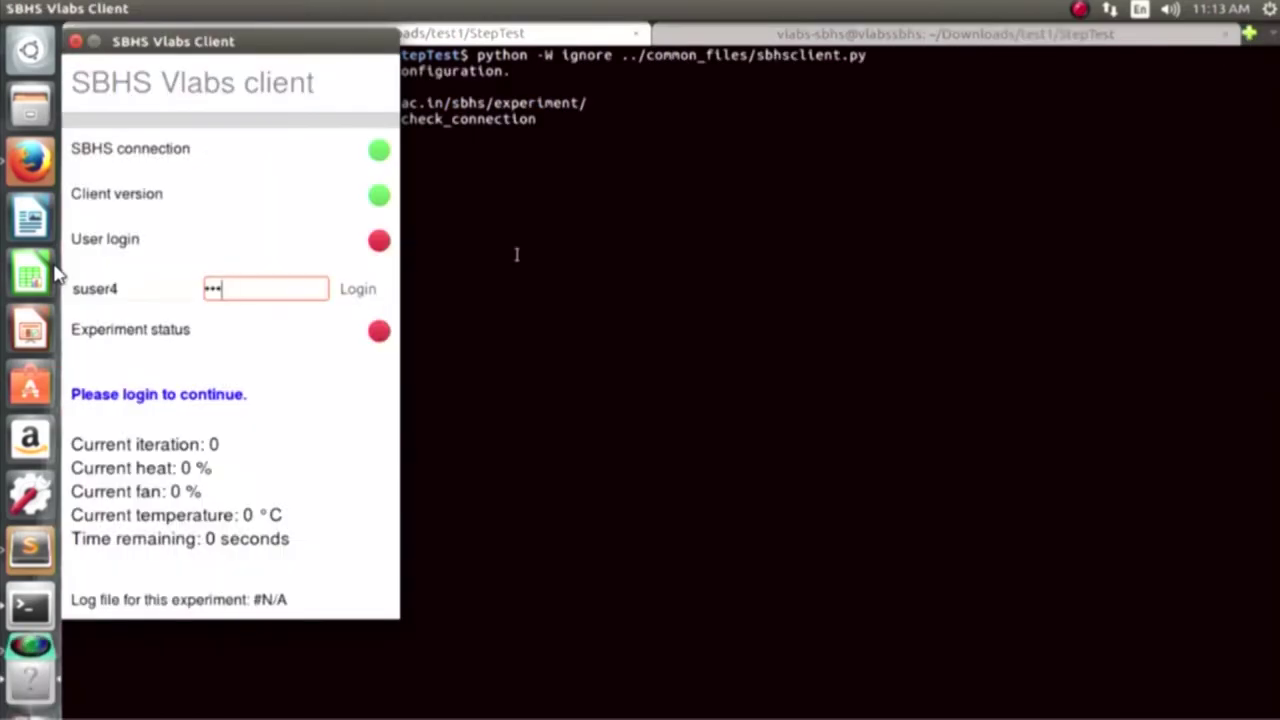
type("••")
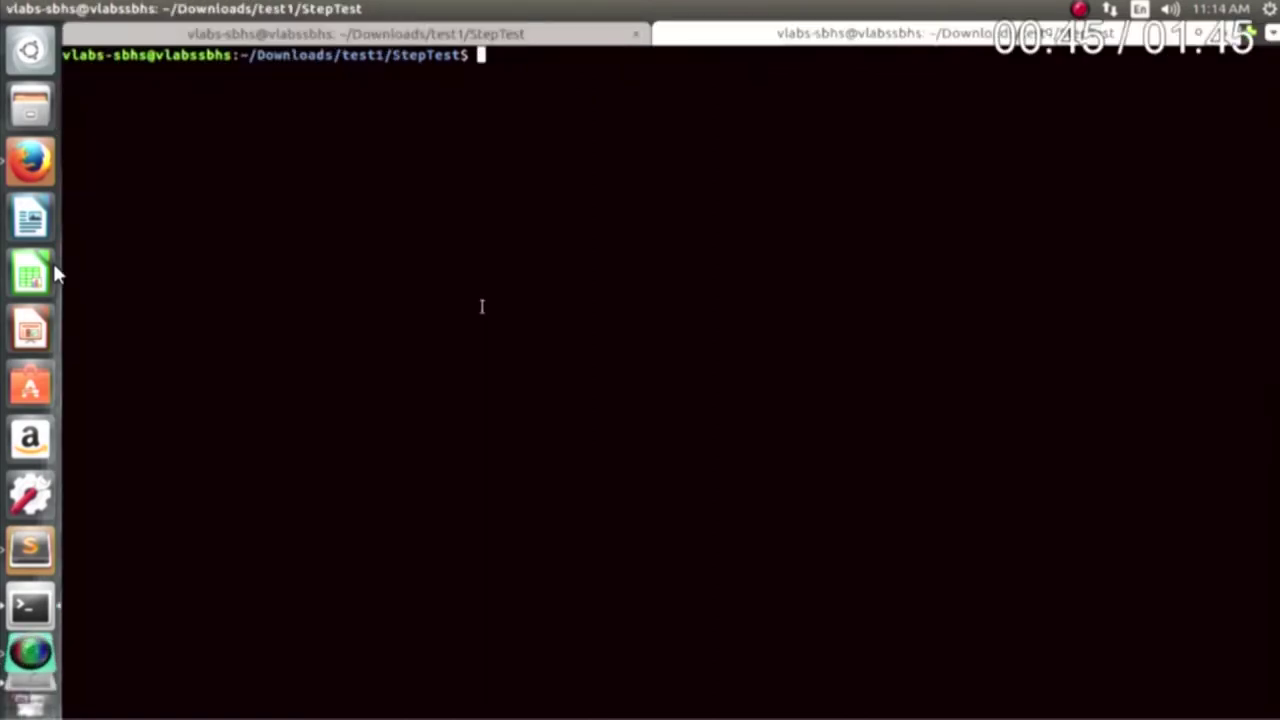
- Launch Scilab and run the stepc.sce step test script
type("scilab")
key("Return")
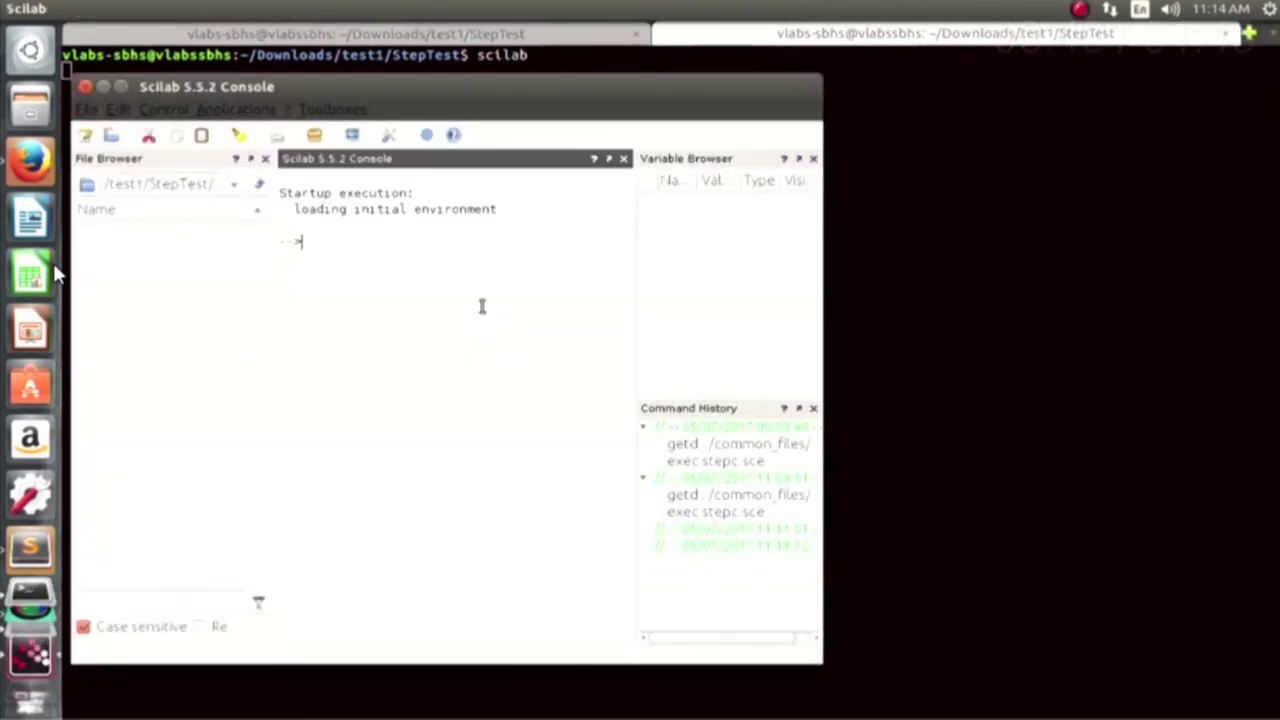
key("Up")
key("Up")
key("Up")
key("Return")
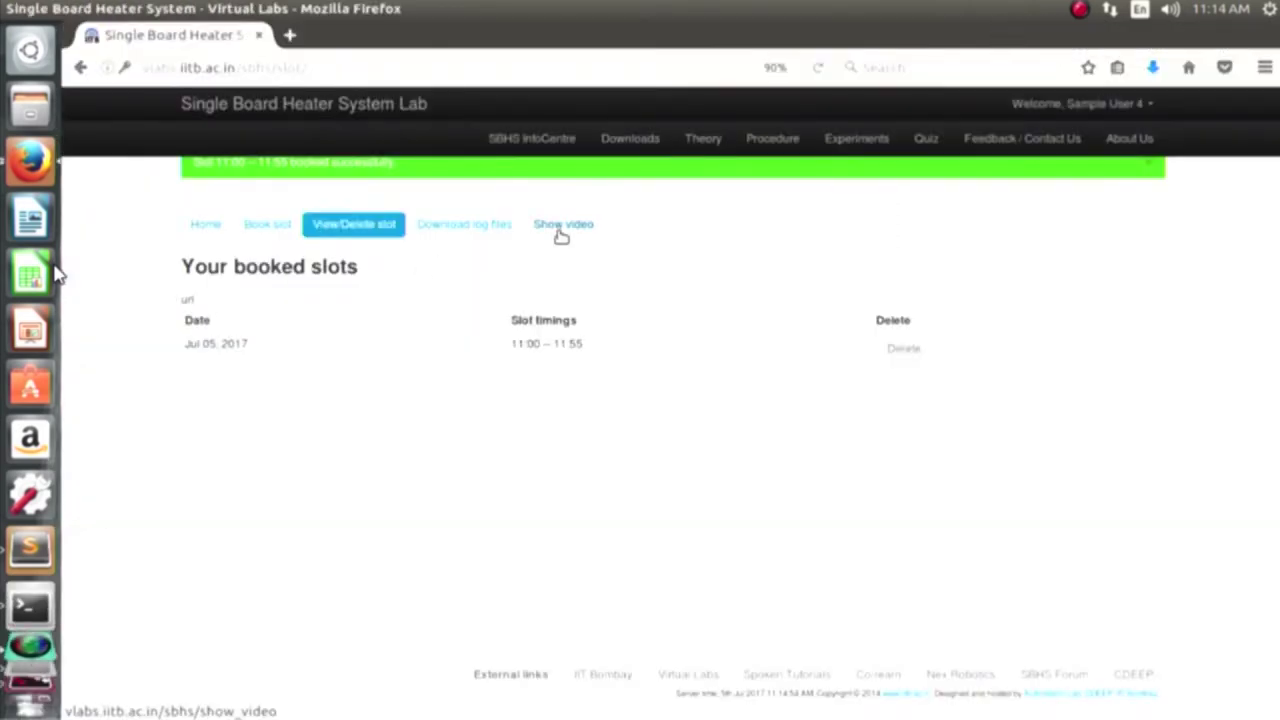
- View and refresh the board's webcam image, then open log 2017Jul05_11_14_21.txt in gedit
left_click(561, 226)
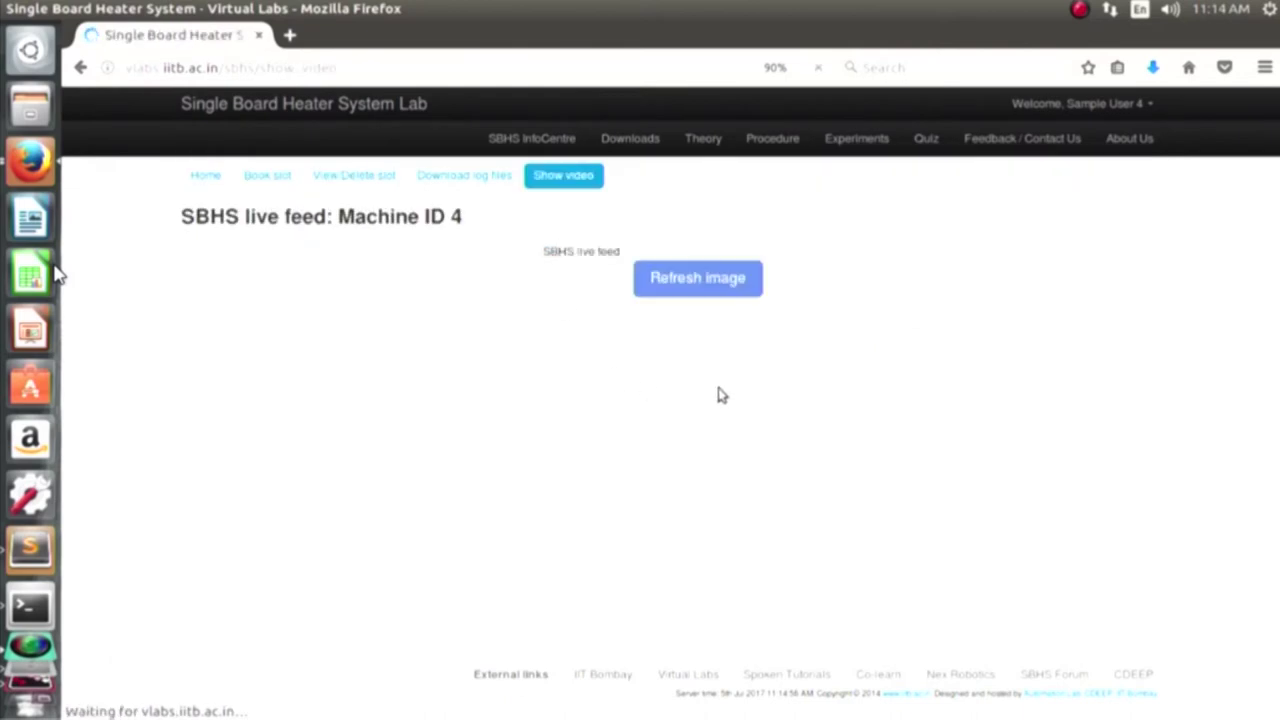
left_click(738, 290)
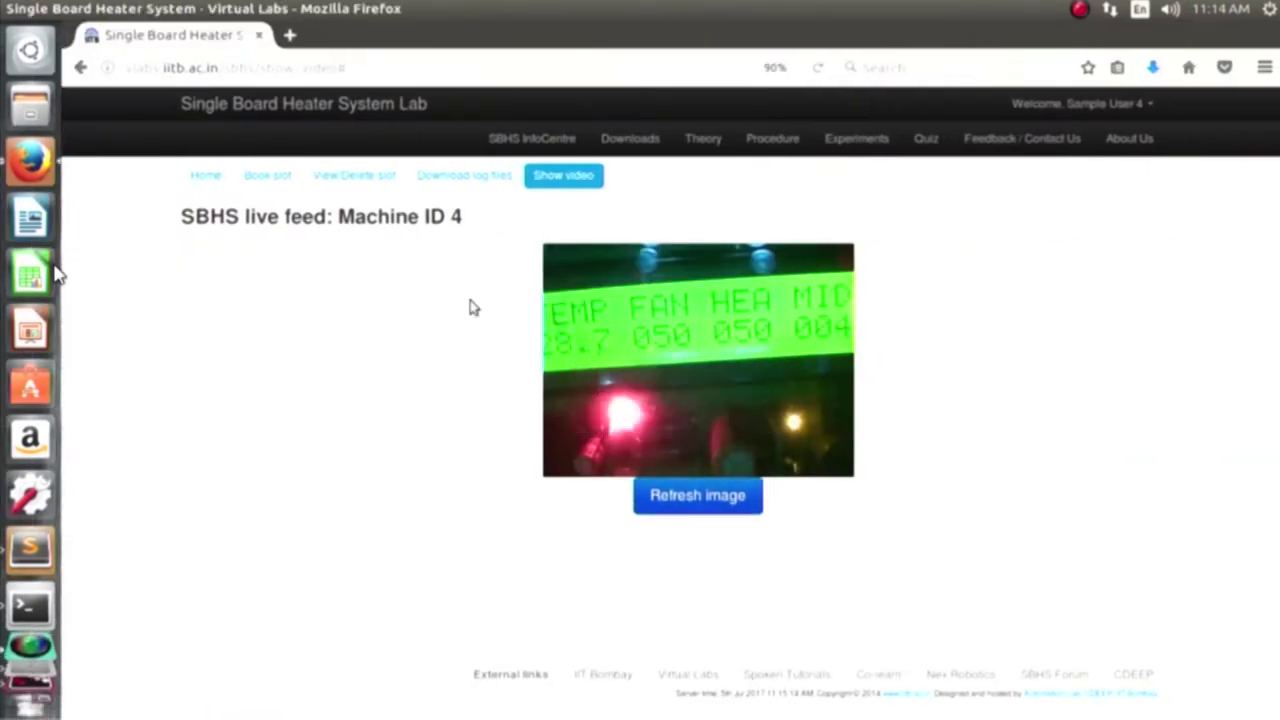
left_click(479, 178)
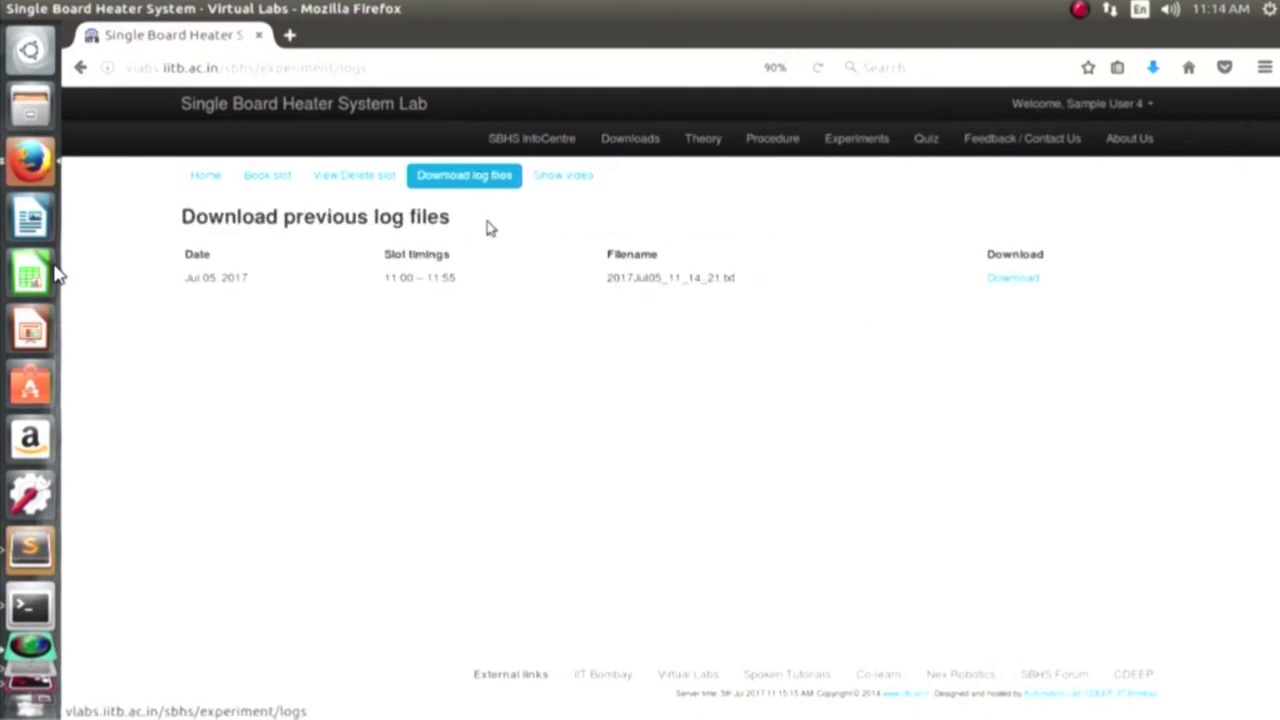
left_click(1005, 282)
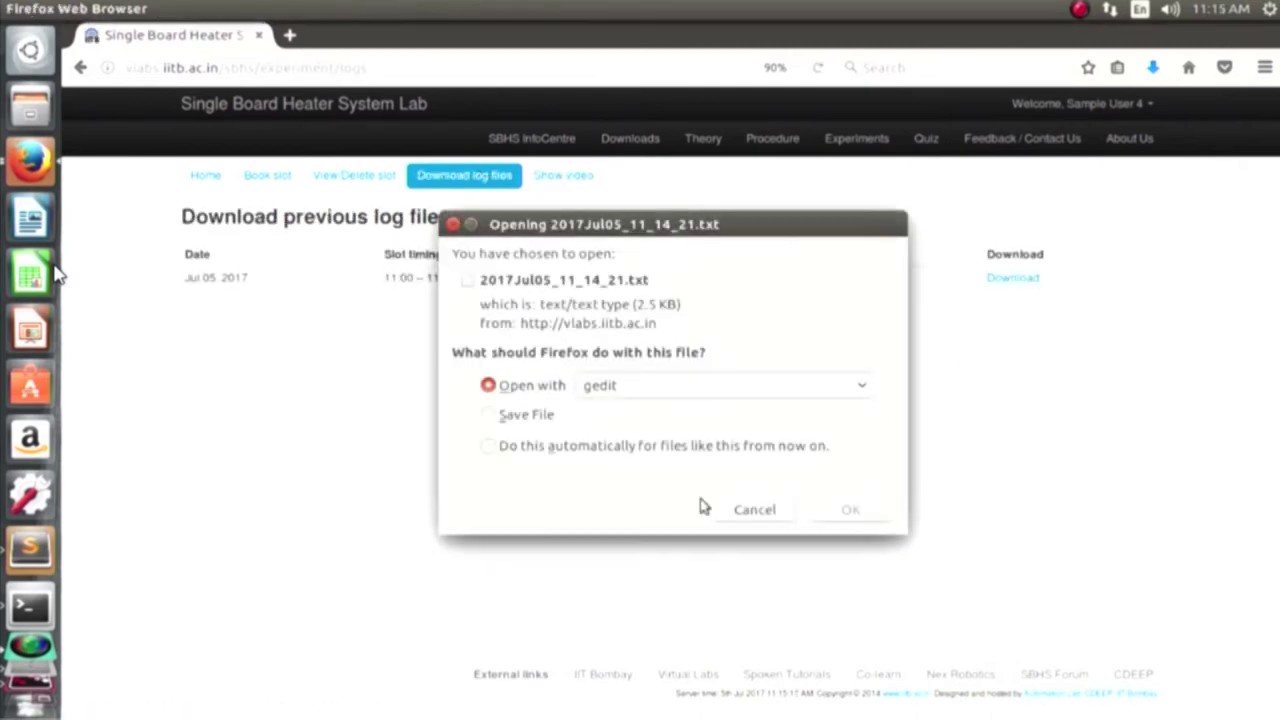
left_click(852, 510)
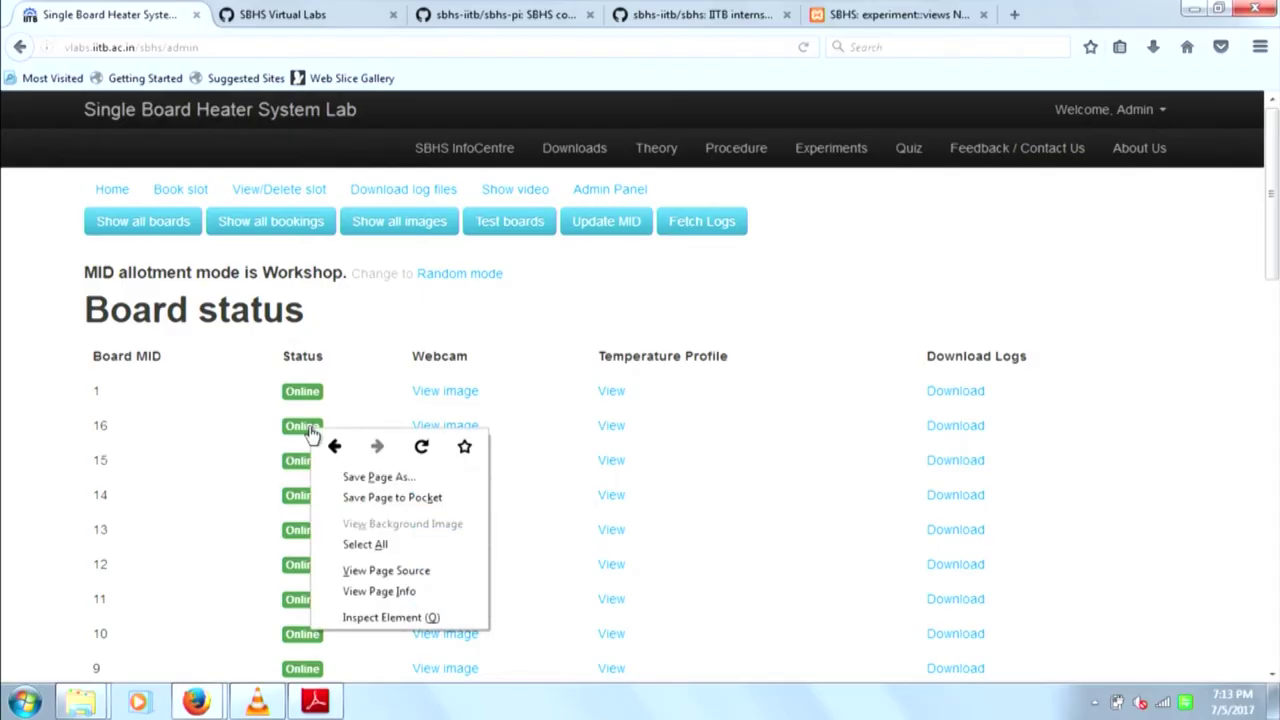
- Dismiss the context menu to reveal the admin Board status table
left_click(32, 460)
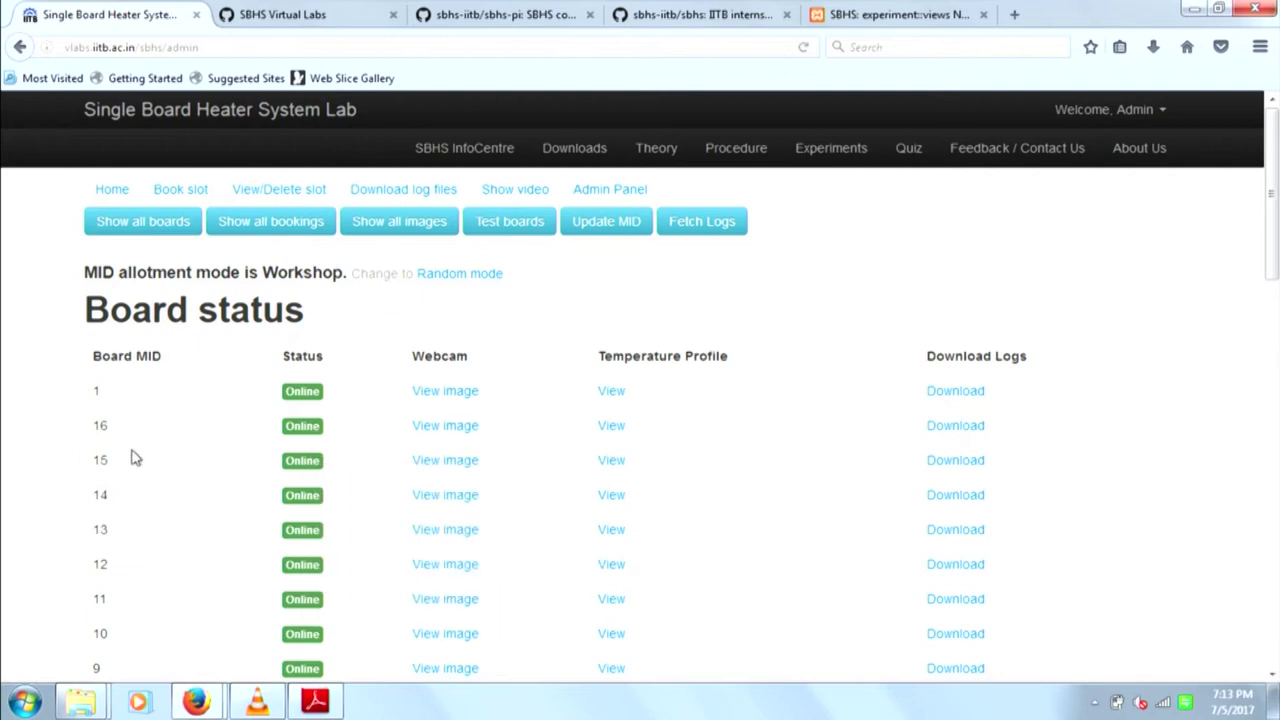
right_click(300, 438)
left_click(29, 460)
left_click(302, 440)
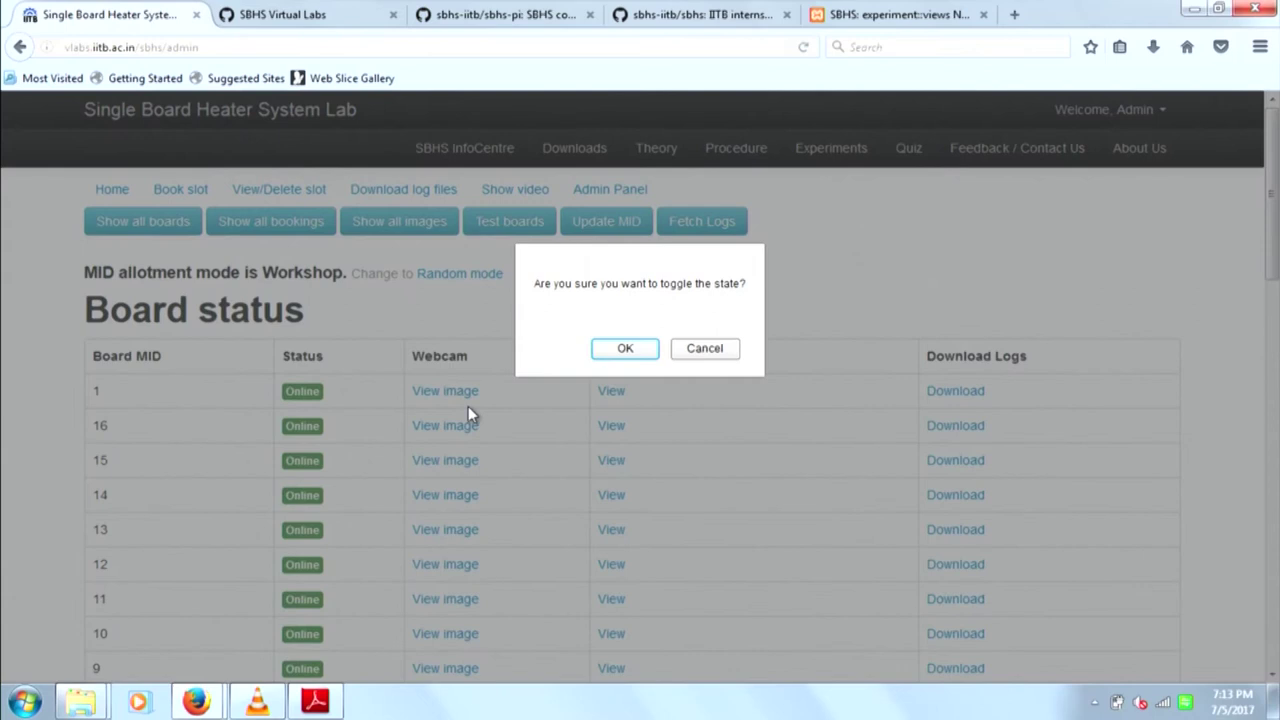
left_click(643, 359)
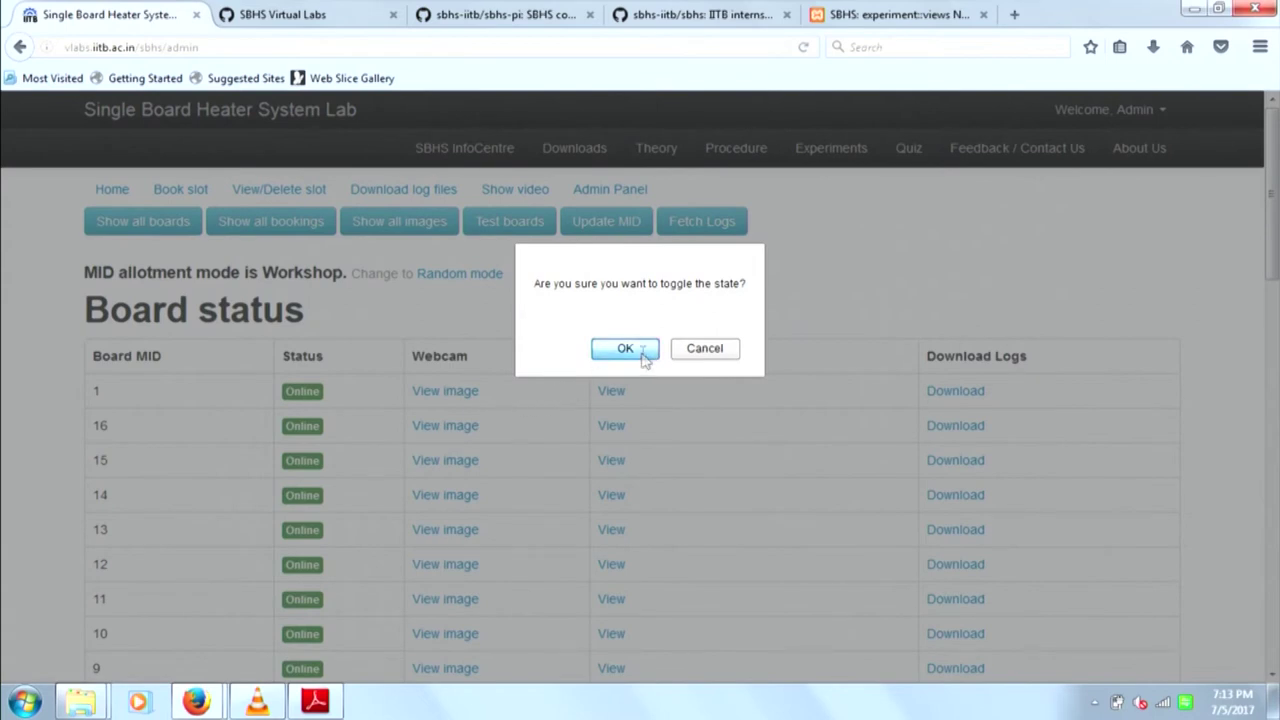
left_click(330, 427)
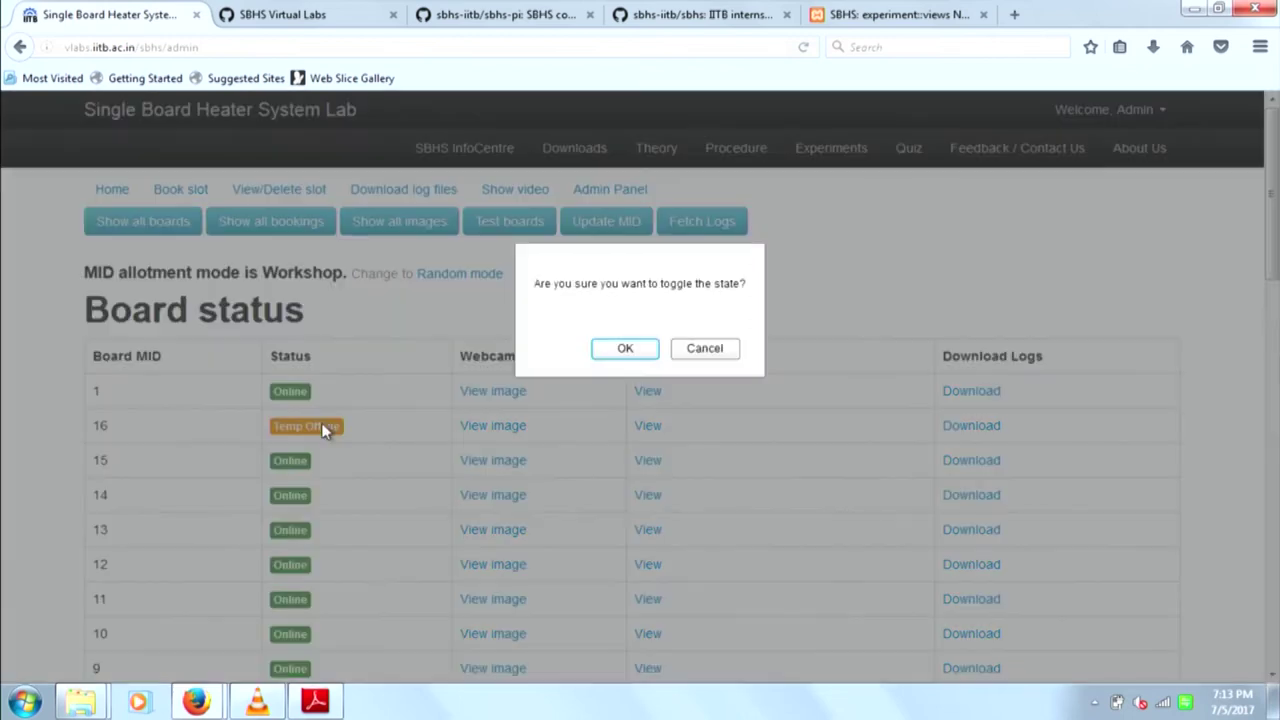
left_click(627, 349)
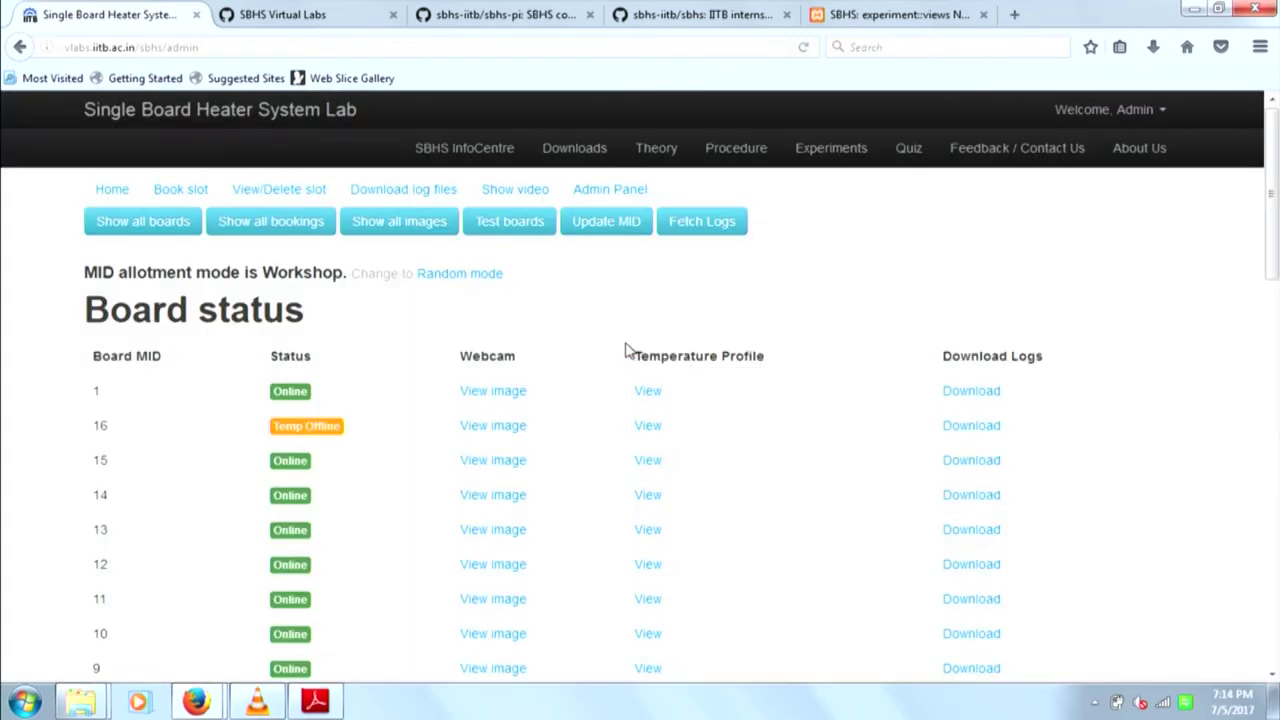
- Monitor board 1's experiment, refresh its log six times, then open board 2's test panel
left_click(527, 230)
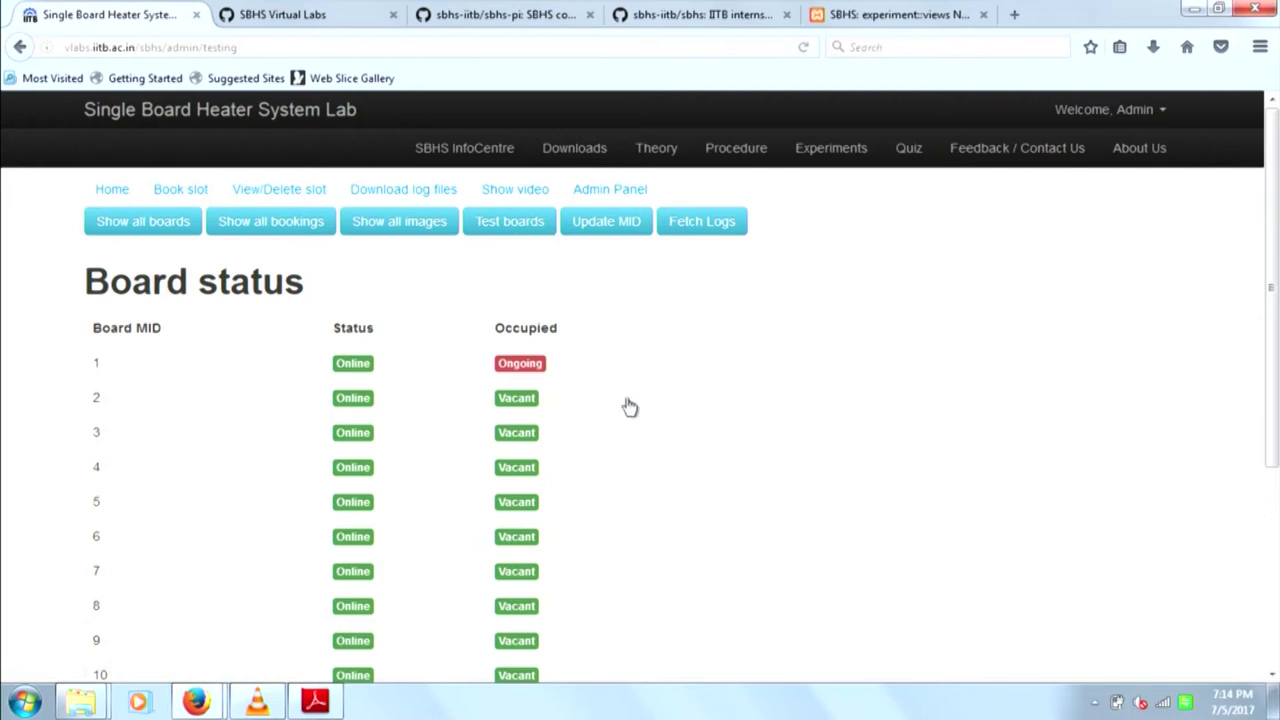
left_click(633, 366)
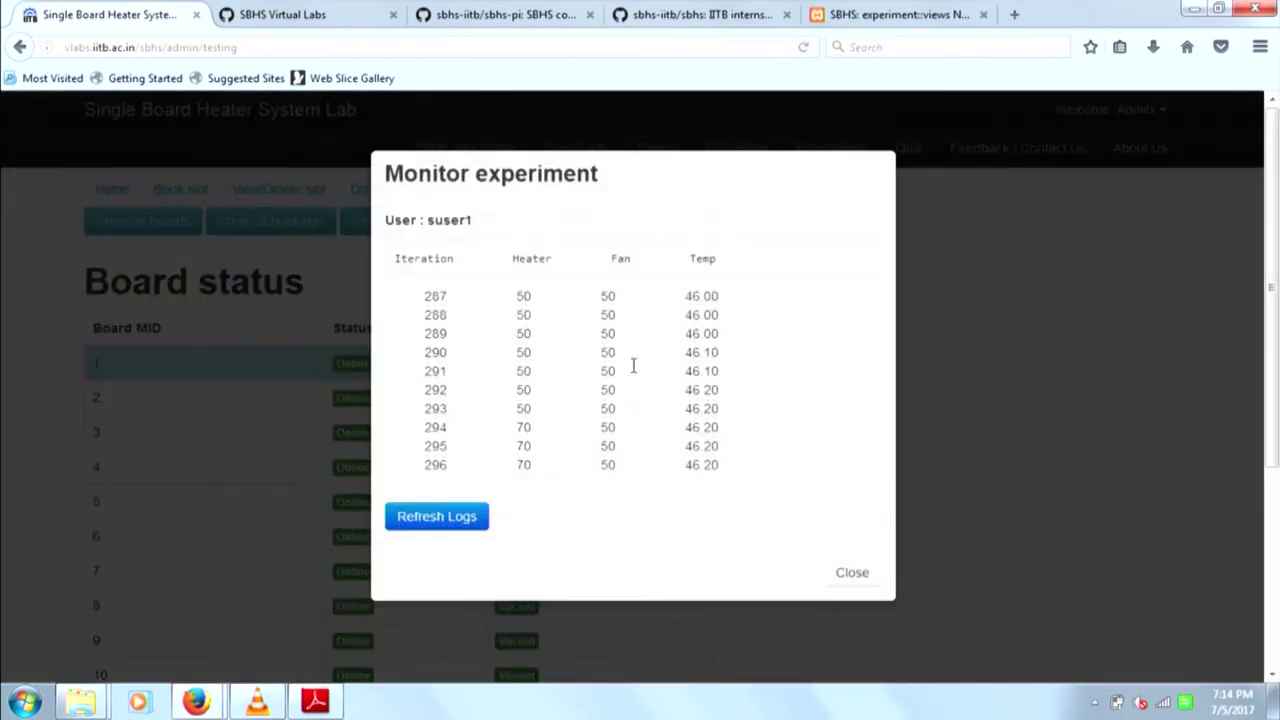
left_click(468, 520)
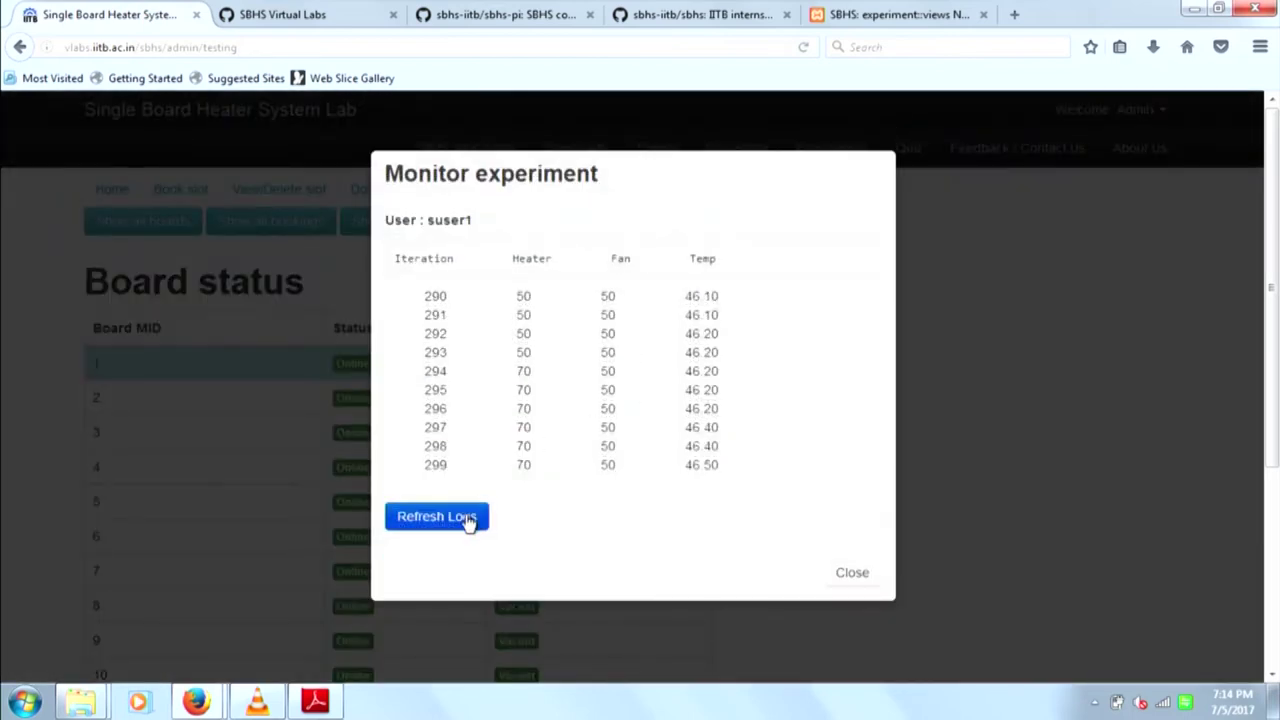
left_click(468, 520)
left_click(468, 520)
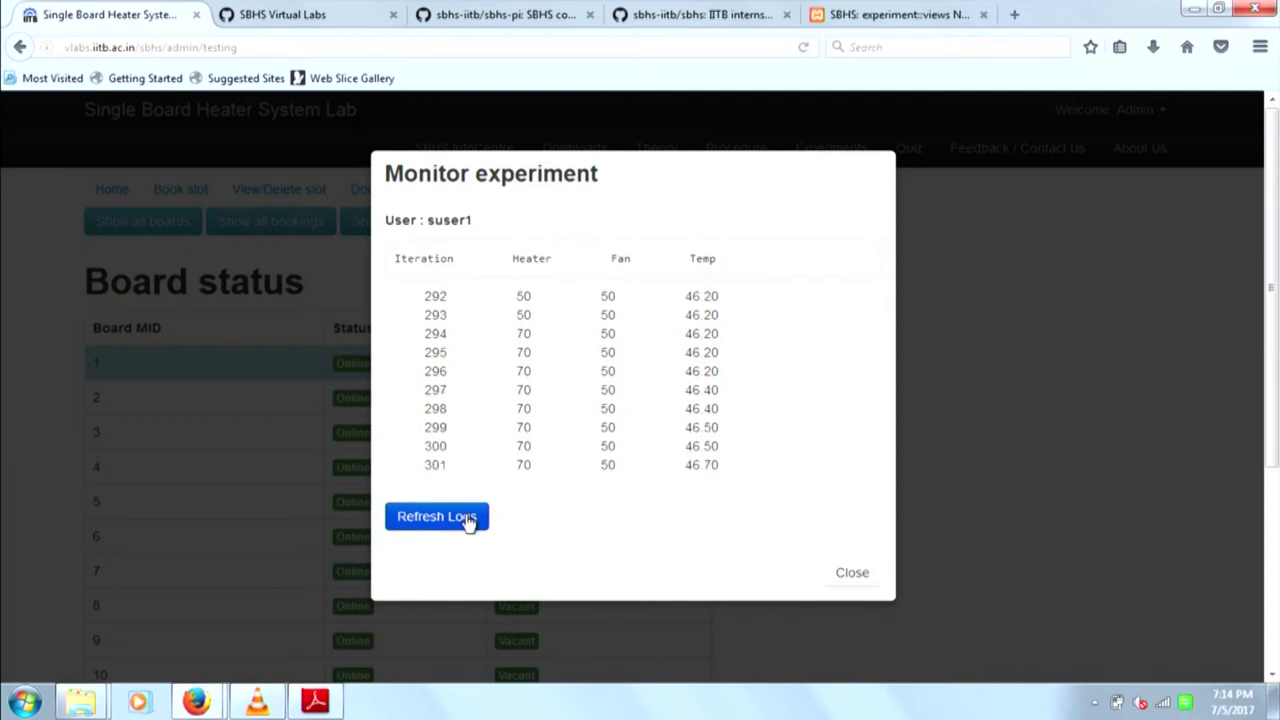
left_click(468, 520)
left_click(469, 521)
left_click(469, 521)
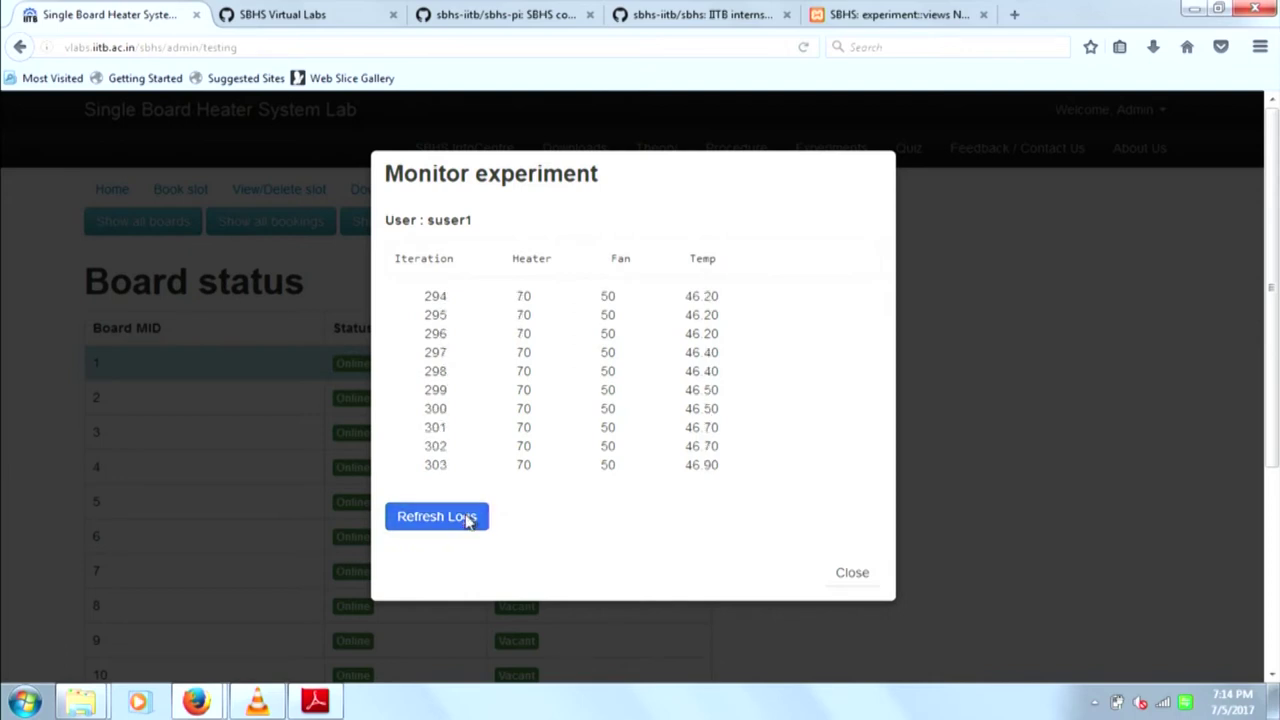
left_click(848, 576)
left_click(622, 405)
- Read board 2's temperature of 26.7, close the test panel, and show all boards' webcam images
left_click(478, 272)
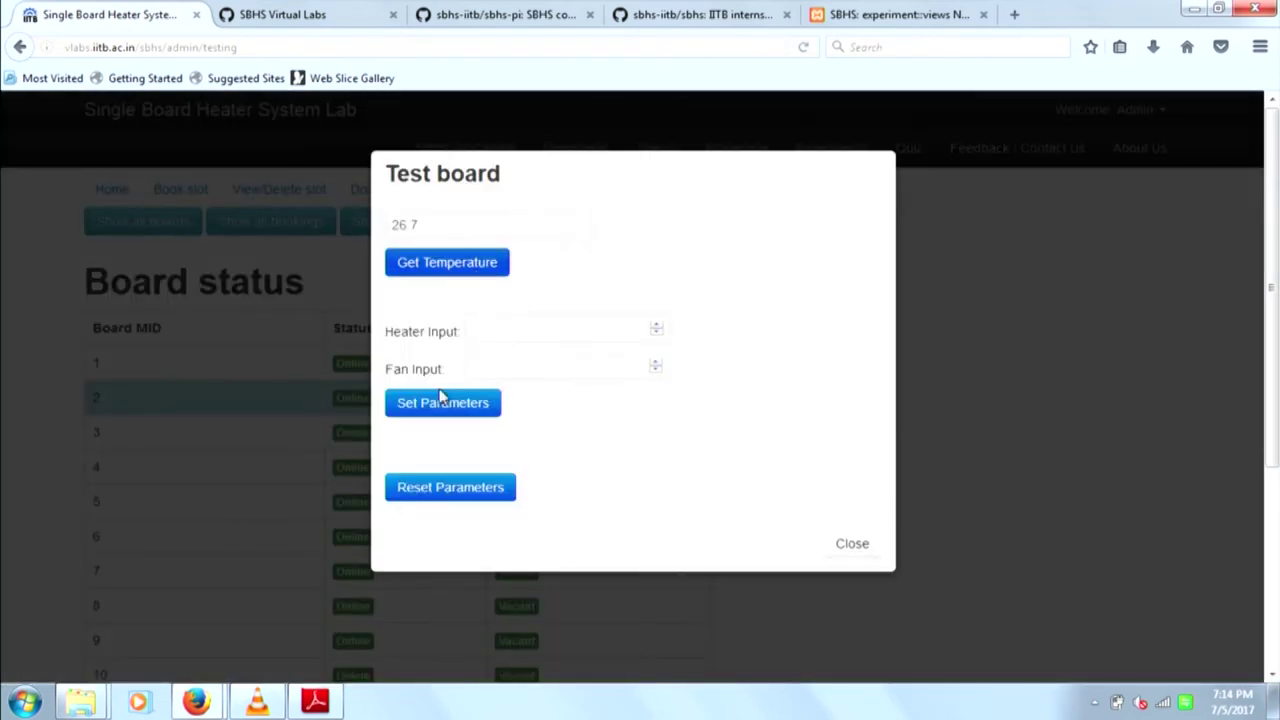
left_click(500, 333)
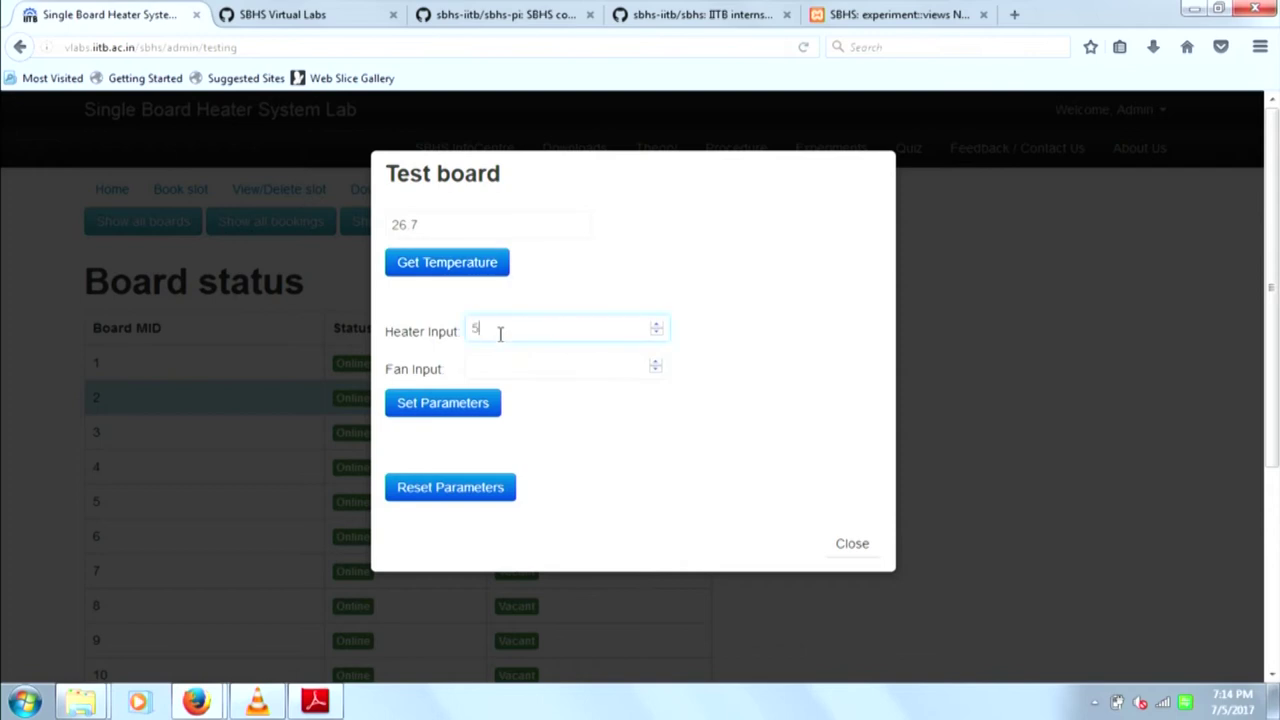
key("Escape")
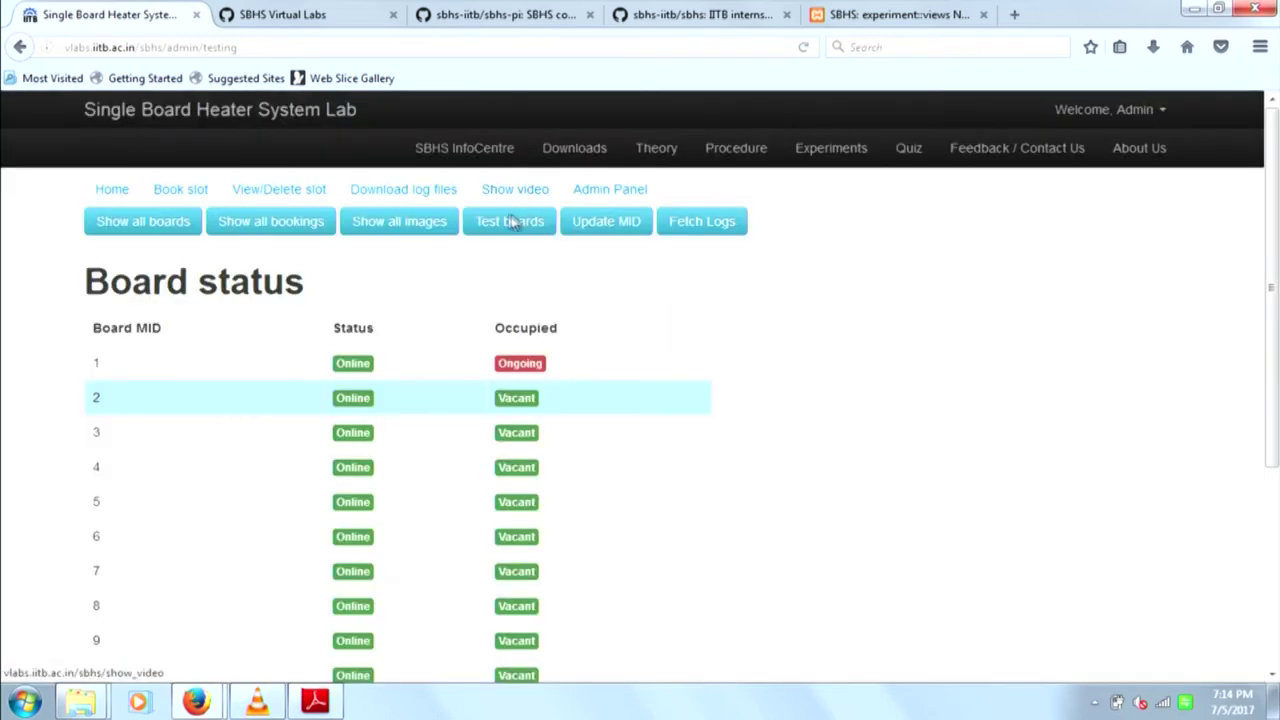
left_click(402, 233)
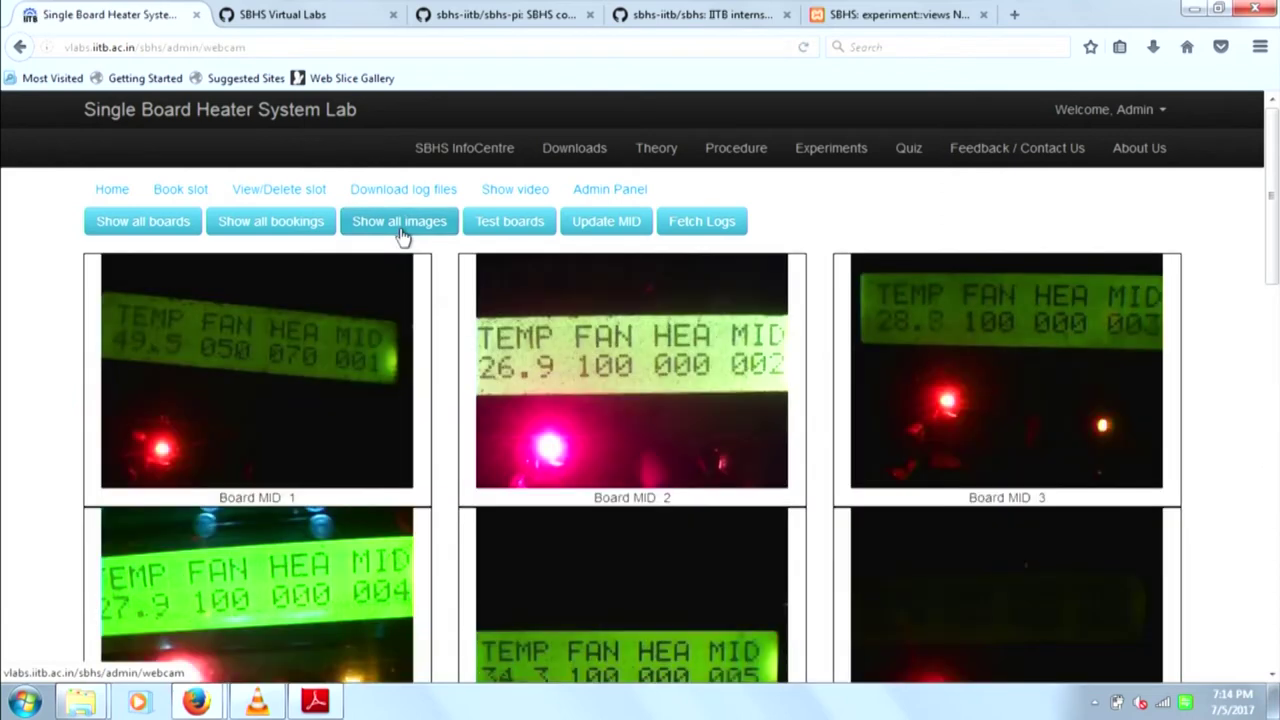
- Scroll through the webcam snapshots of boards MID 1 to 15, then back to the top
scroll(400, 235, "down", 5)
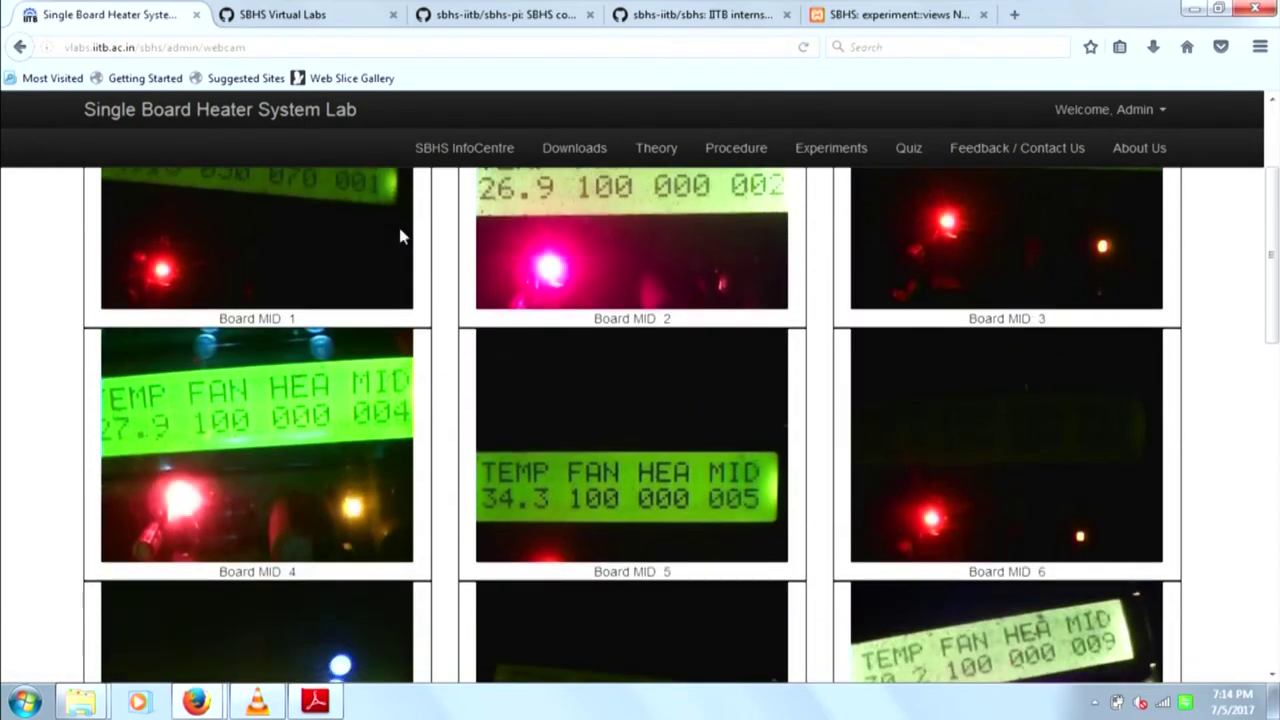
scroll(400, 235, "down", 6)
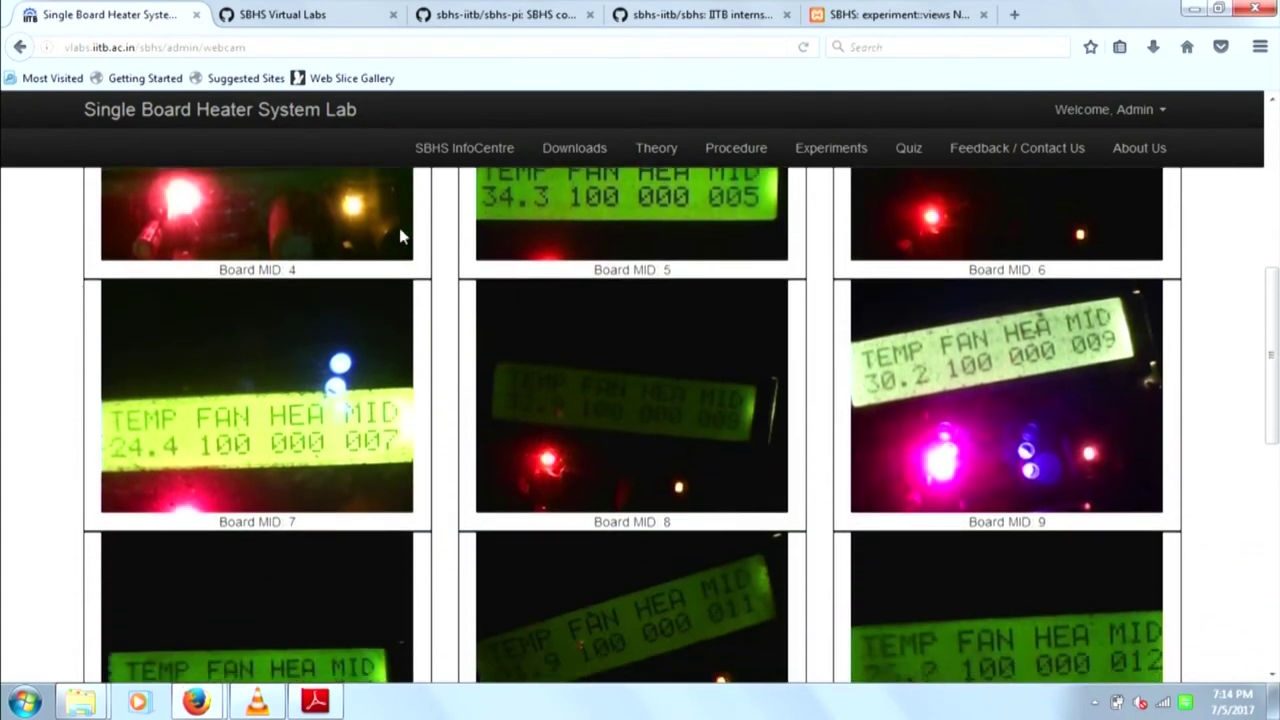
scroll(400, 235, "down", 7)
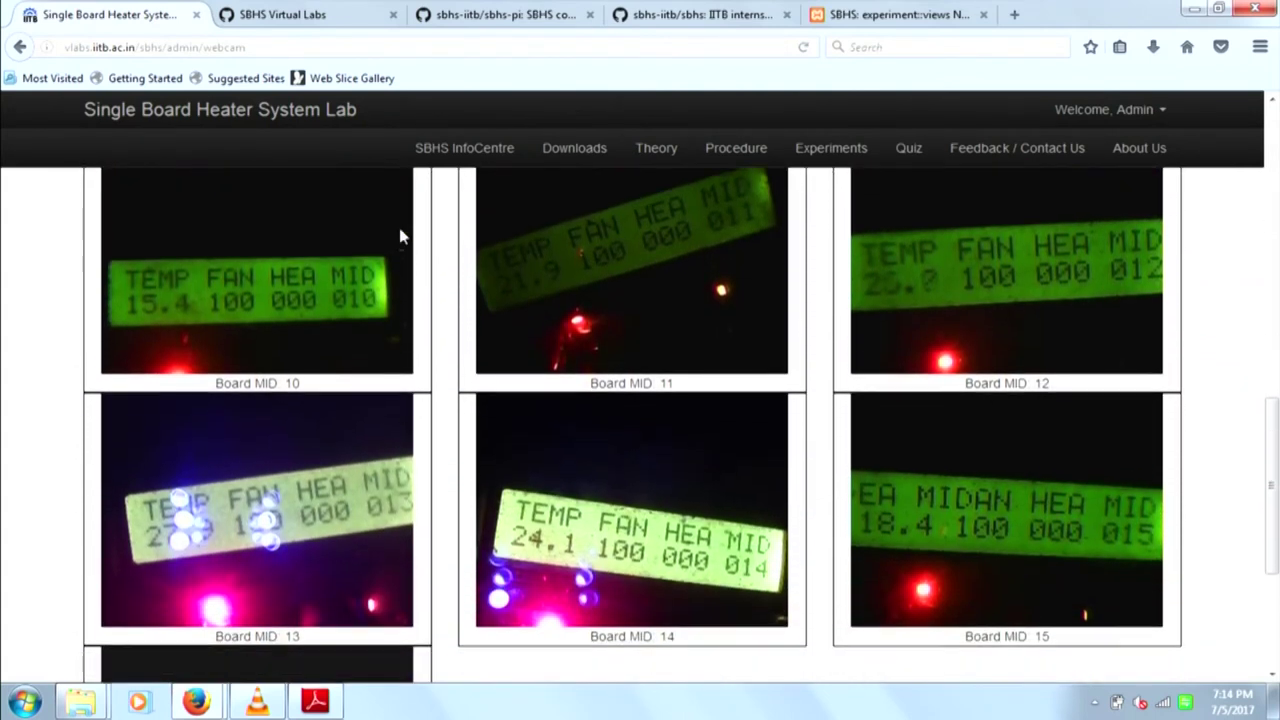
scroll(400, 235, "up", 18)
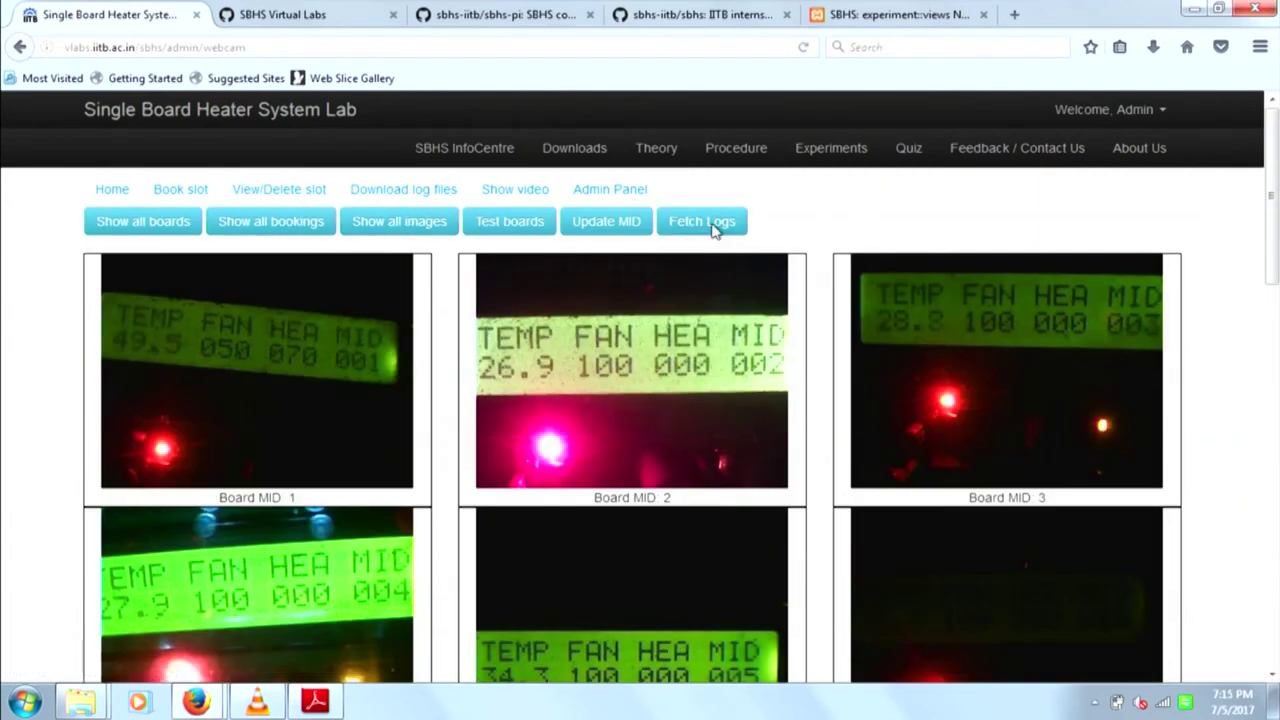
- Reassign a sample student user's board from MID 7 to MID 16 and confirm
left_click(636, 233)
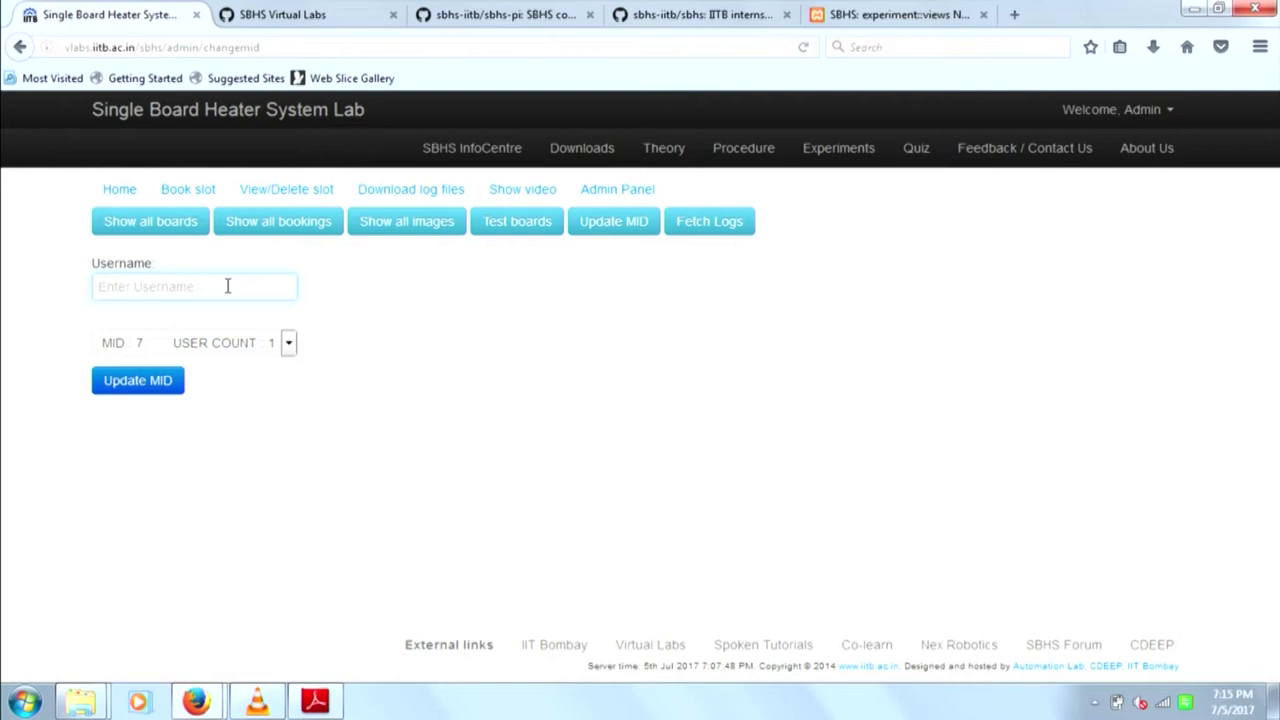
type("sus")
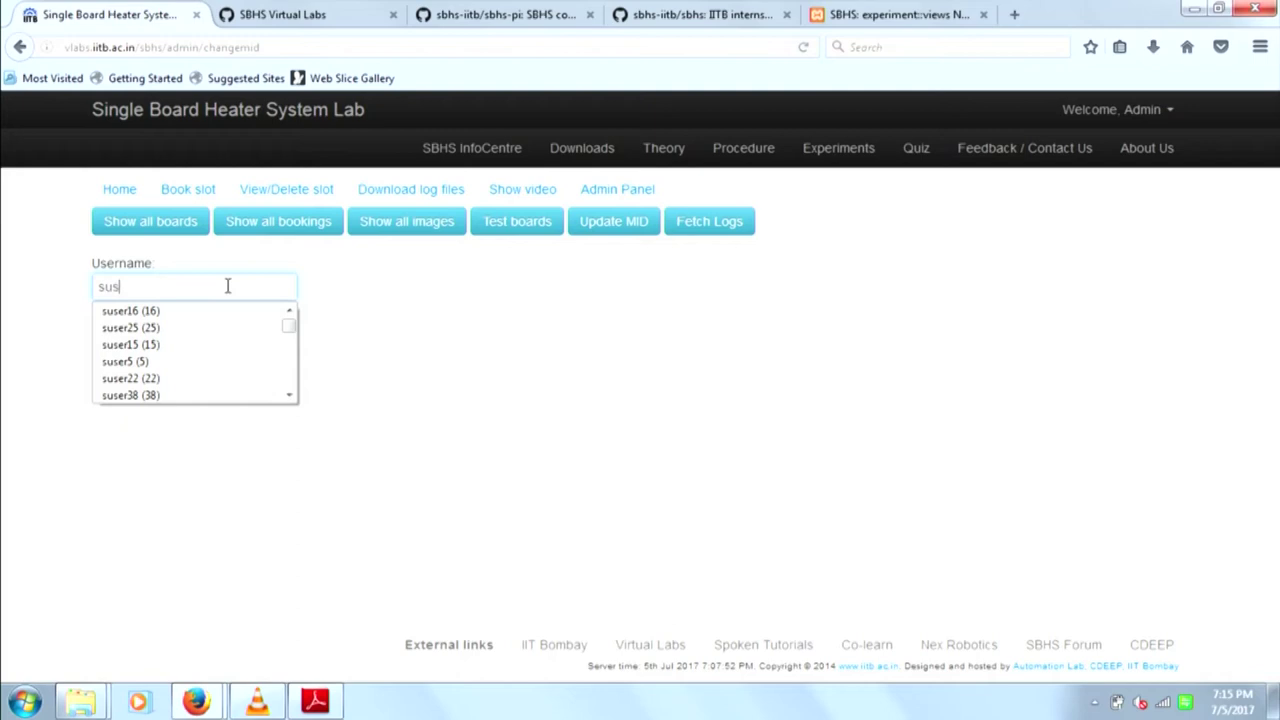
type("er6")
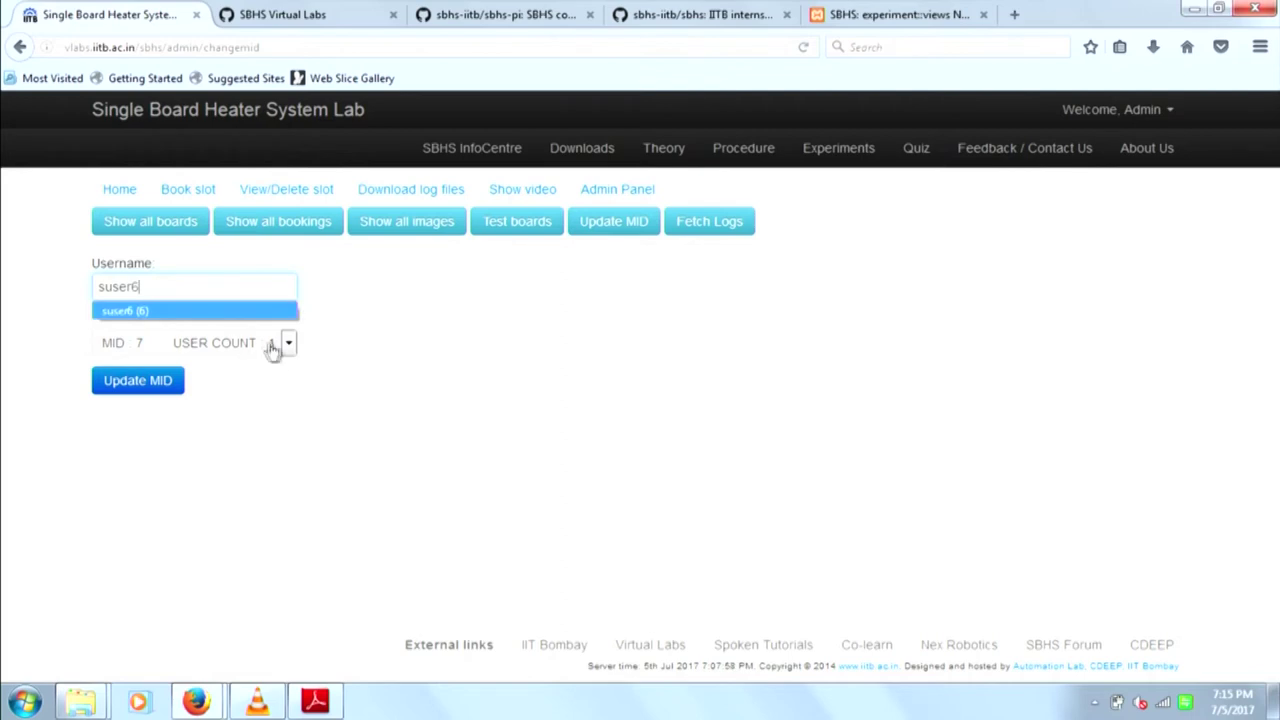
left_click(378, 340)
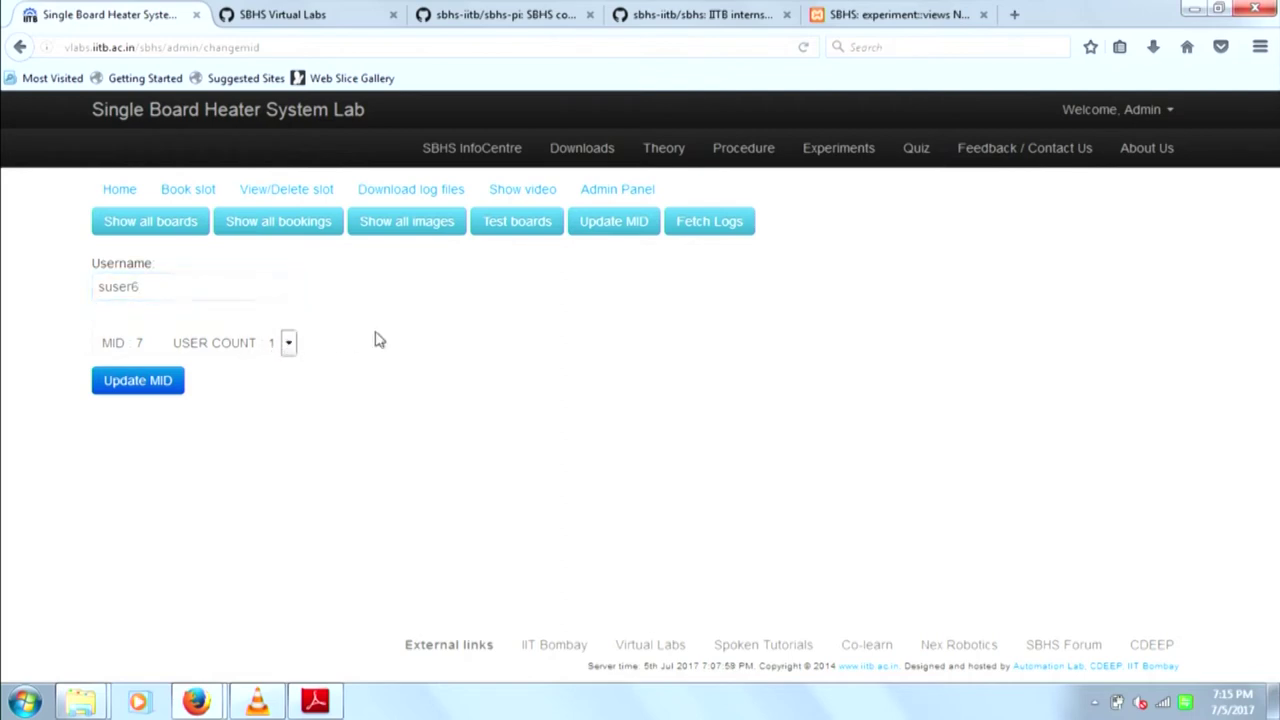
left_click(288, 343)
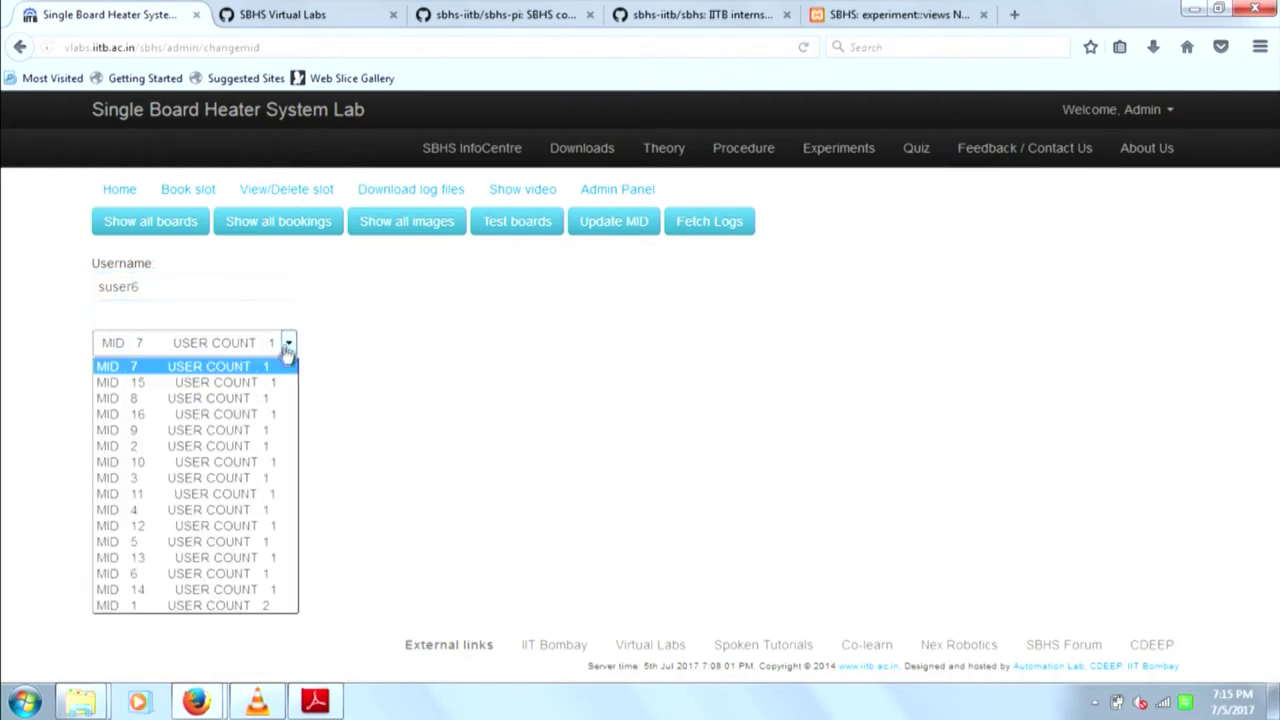
left_click(234, 418)
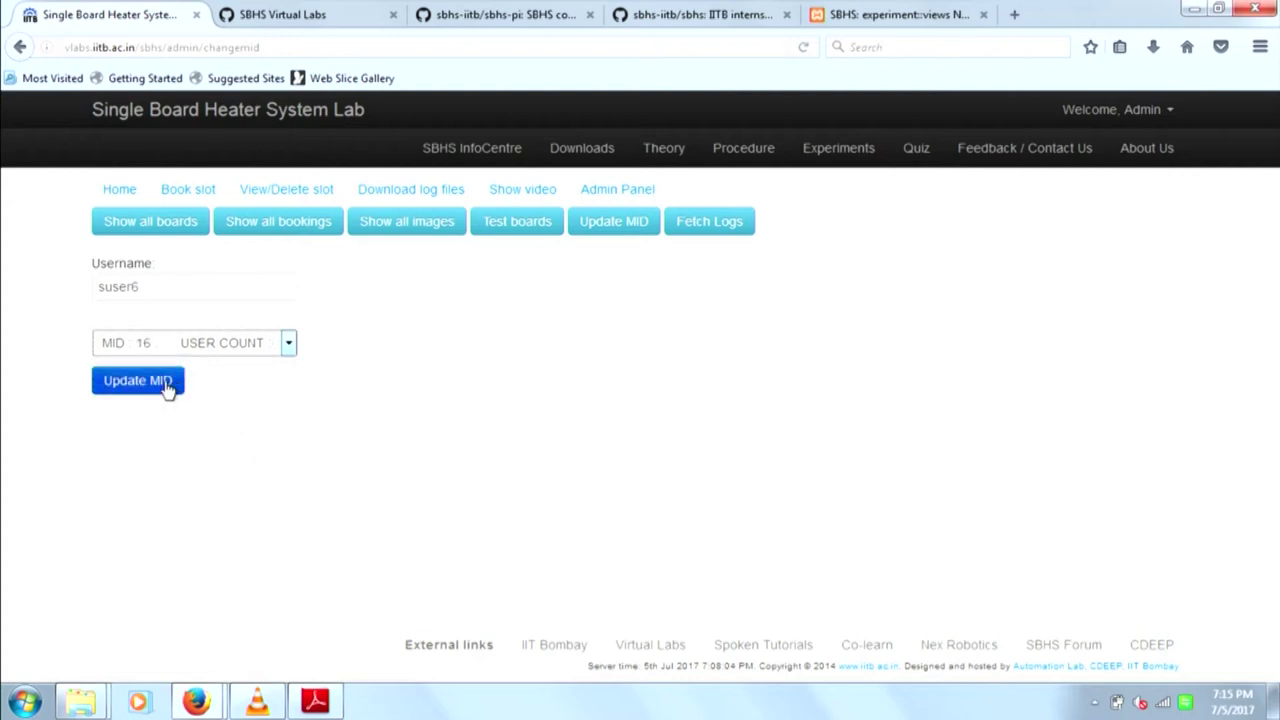
left_click(164, 381)
left_click(697, 350)
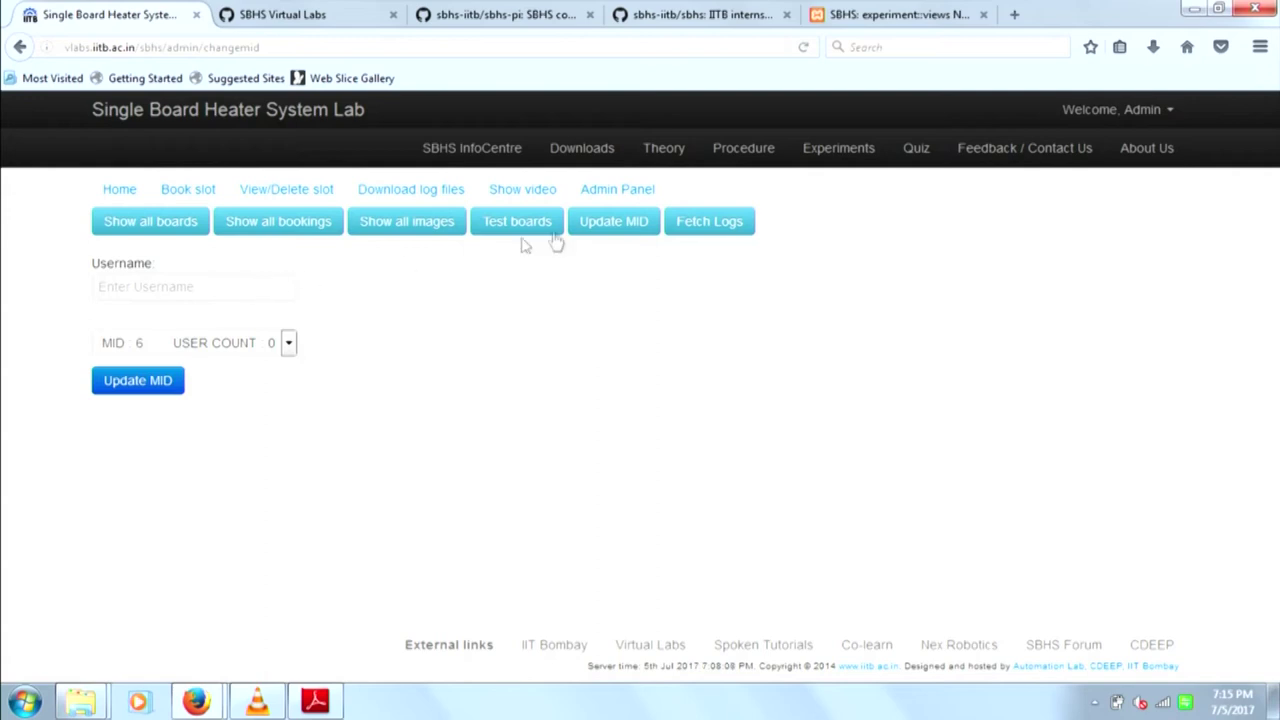
- Filter the 2017-07-05 log files from 05:00:00 to 07:00:00, which returns 0 results
left_click(698, 235)
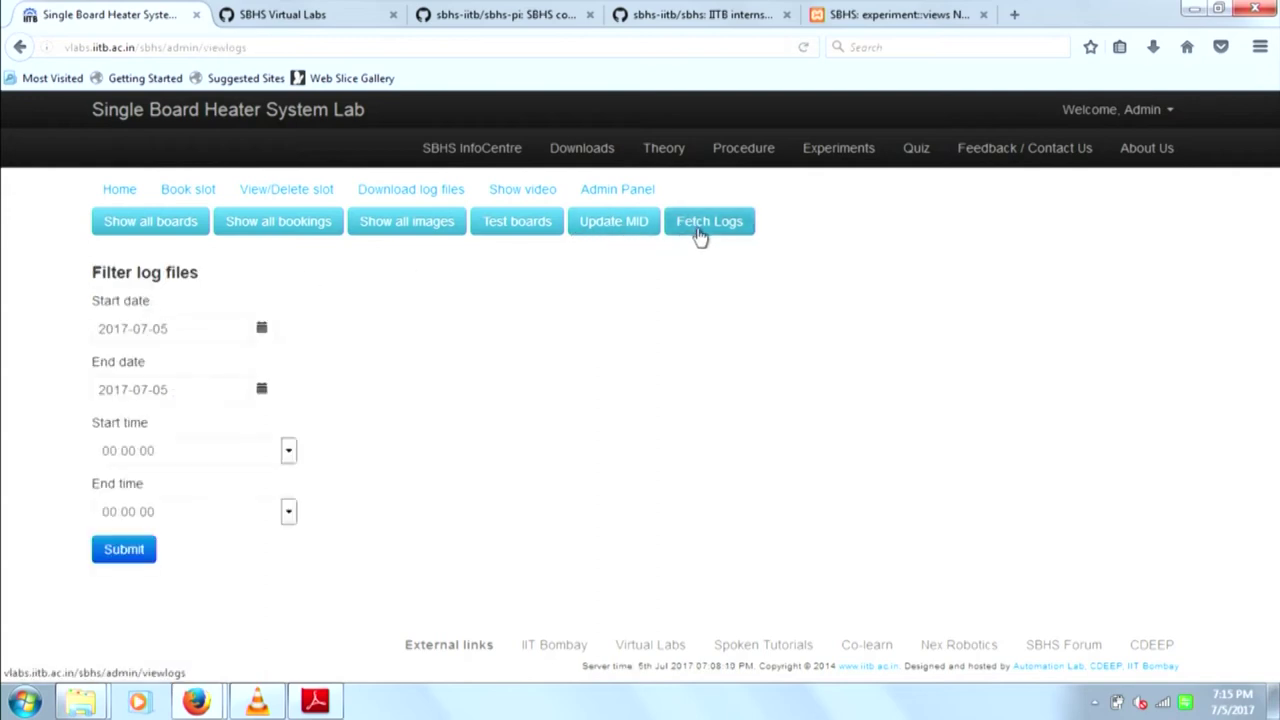
left_click(288, 453)
left_click(289, 455)
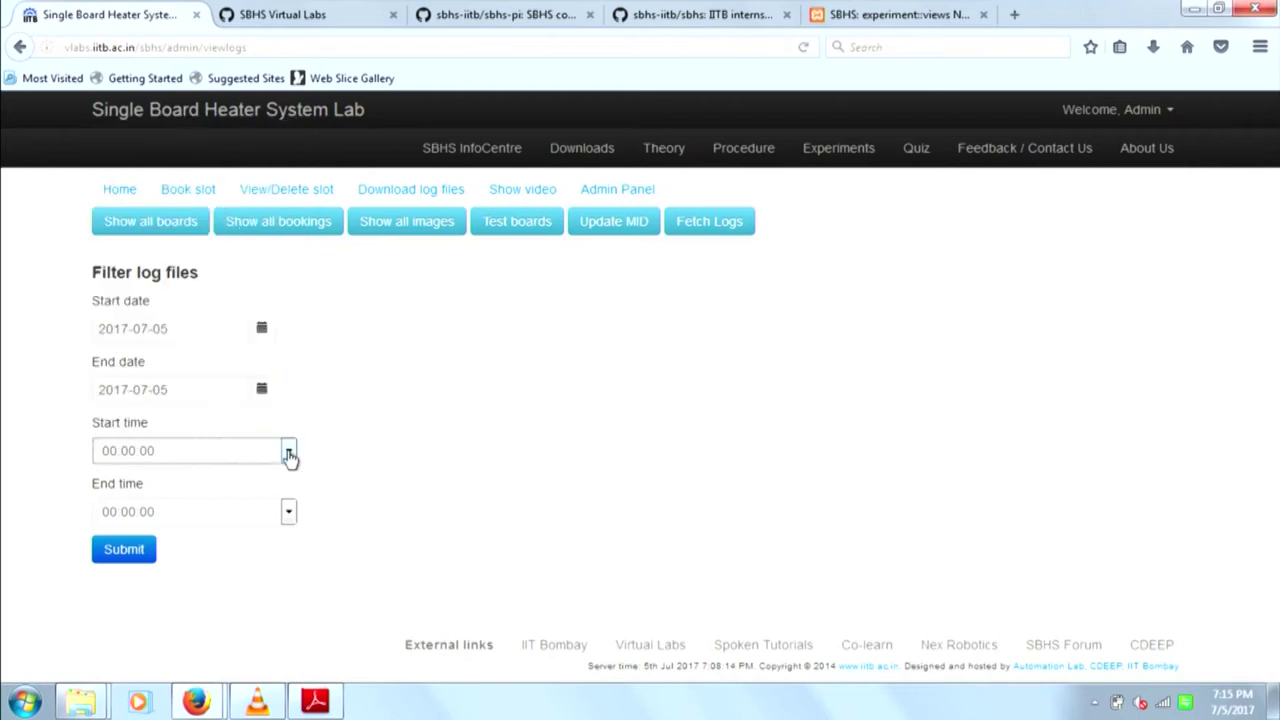
left_click(289, 455)
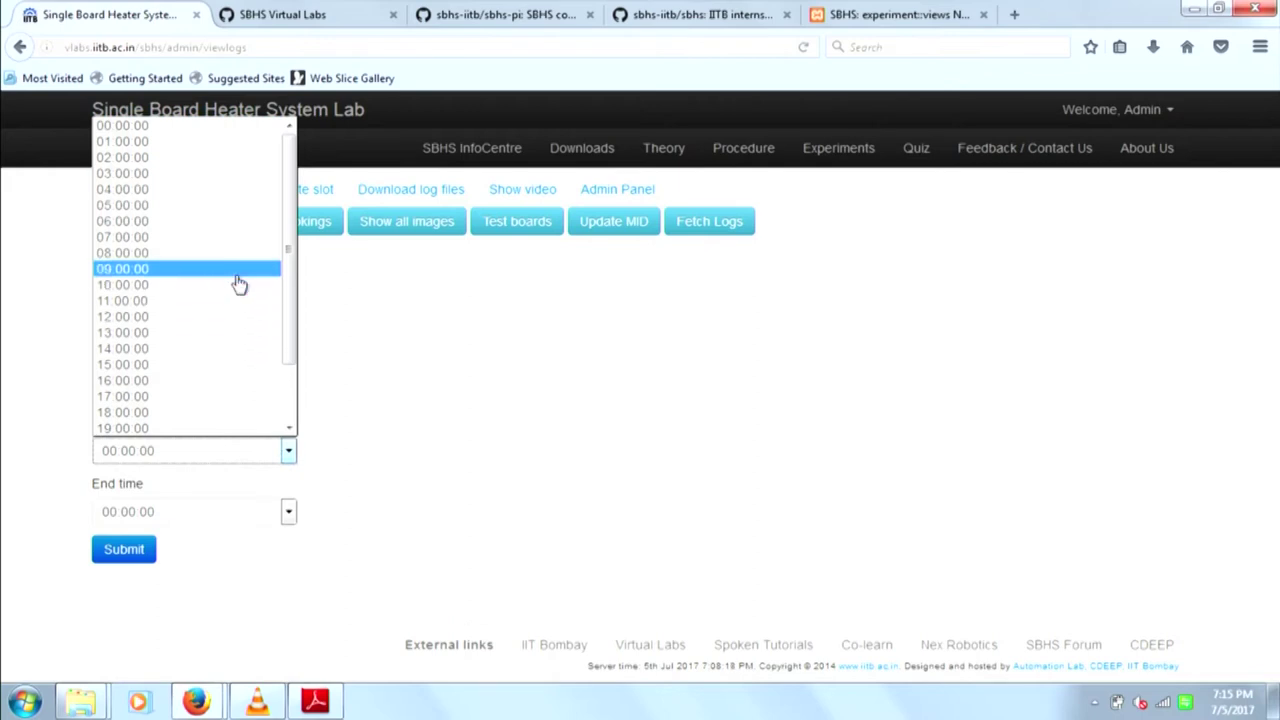
left_click(229, 207)
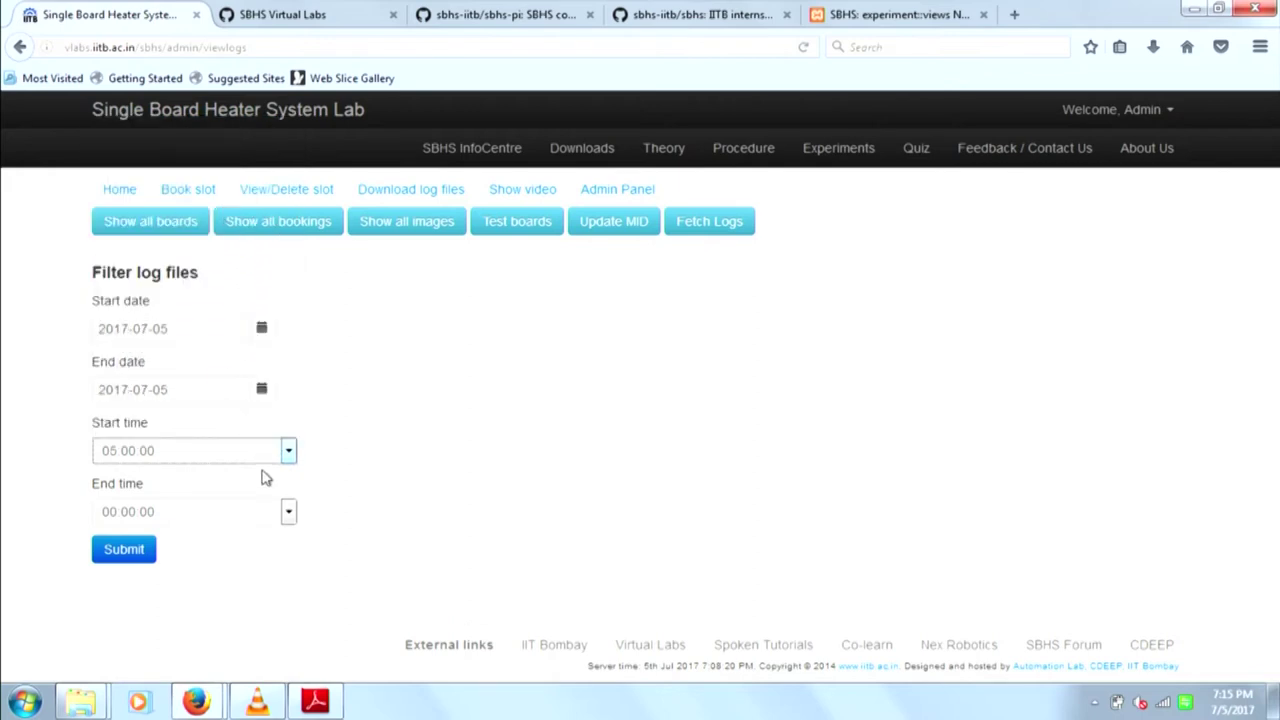
left_click(288, 512)
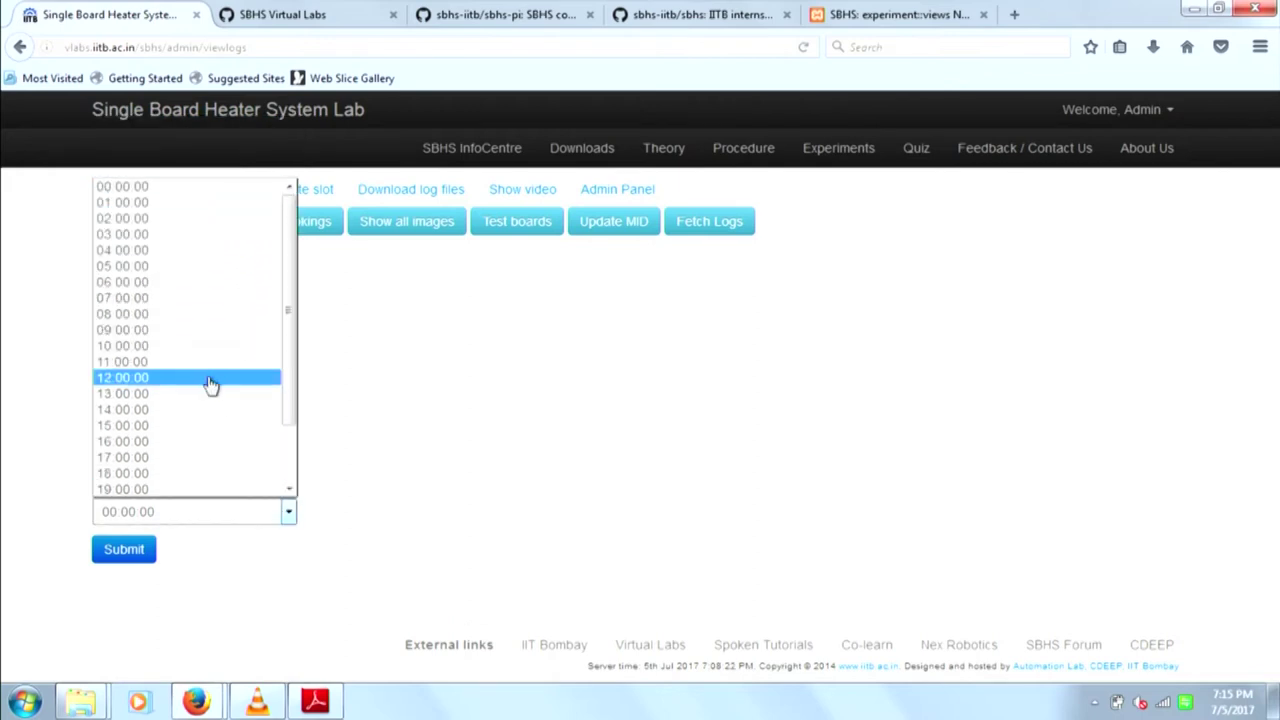
left_click(193, 300)
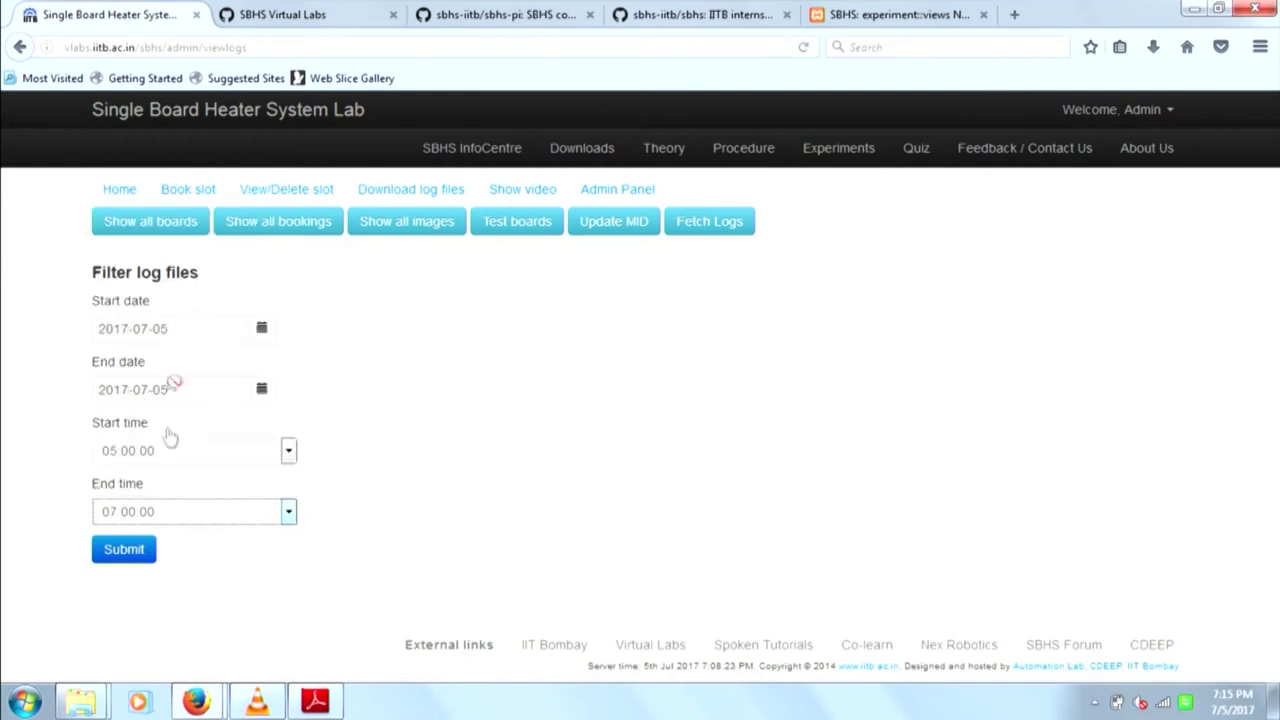
left_click(134, 558)
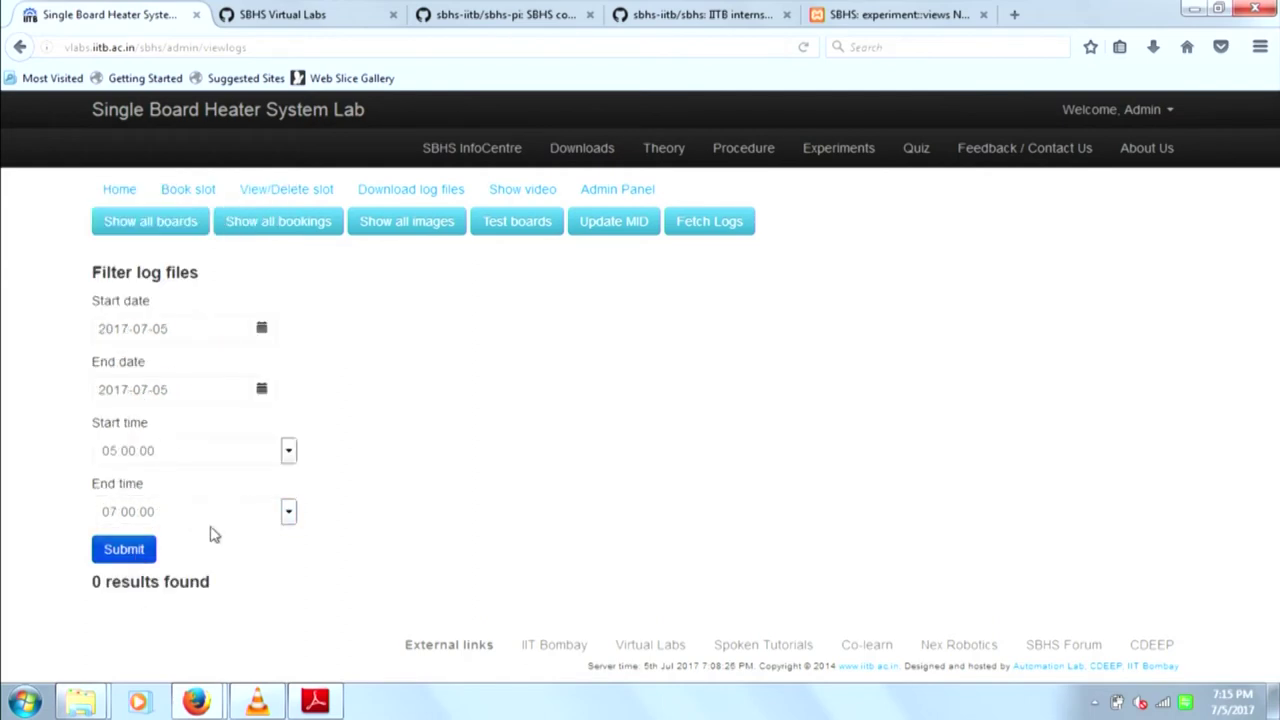